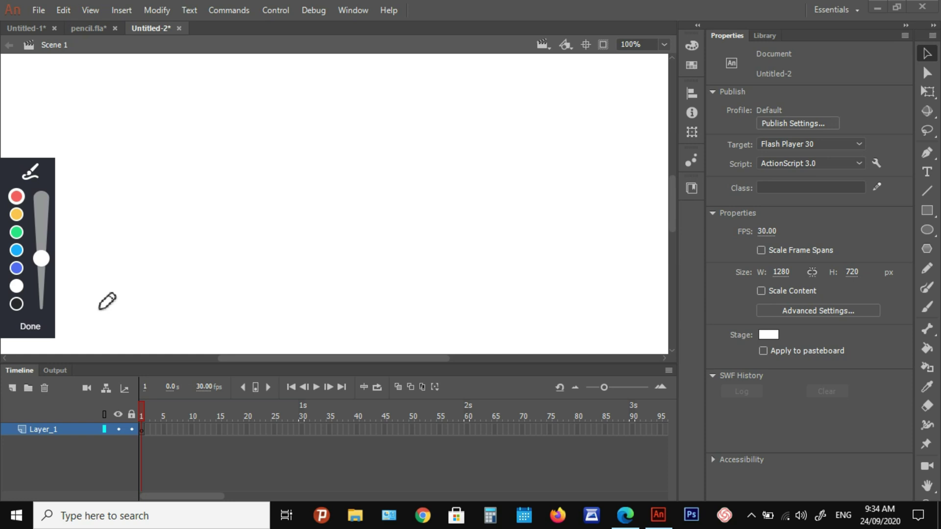
{"action": "mouse_move", "coordinate": [571, 308]}
{"action": "left_mouse_down"}
{"action": "mouse_move", "coordinate": [605, 308]}
{"action": "mouse_move", "coordinate": [646, 329]}
{"action": "mouse_move", "coordinate": [562, 333]}
{"action": "mouse_move", "coordinate": [583, 306]}
{"action": "mouse_move", "coordinate": [599, 308]}
{"action": "left_mouse_up"}
{"action": "mouse_move", "coordinate": [599, 308]}
{"action": "left_mouse_down"}
{"action": "mouse_move", "coordinate": [655, 312]}
{"action": "mouse_move", "coordinate": [655, 340]}
{"action": "mouse_move", "coordinate": [596, 339]}
{"action": "mouse_move", "coordinate": [608, 310]}
{"action": "left_mouse_up"}
{"action": "mouse_move", "coordinate": [637, 308]}
{"action": "left_mouse_down"}
{"action": "mouse_move", "coordinate": [630, 346]}
{"action": "mouse_move", "coordinate": [568, 339]}
{"action": "mouse_move", "coordinate": [562, 316]}
{"action": "mouse_move", "coordinate": [639, 305]}
{"action": "left_mouse_up"}
{"action": "left_click", "coordinate": [37, 328]}
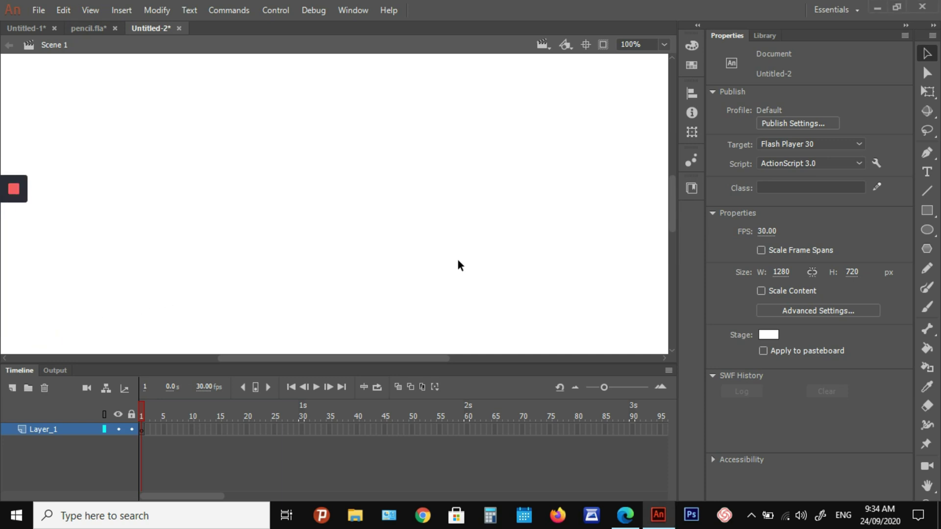
Draw a circle about 86 px wide with a dark grey stroke and orange fill at the stage's left side.
{"action": "left_click", "coordinate": [928, 231]}
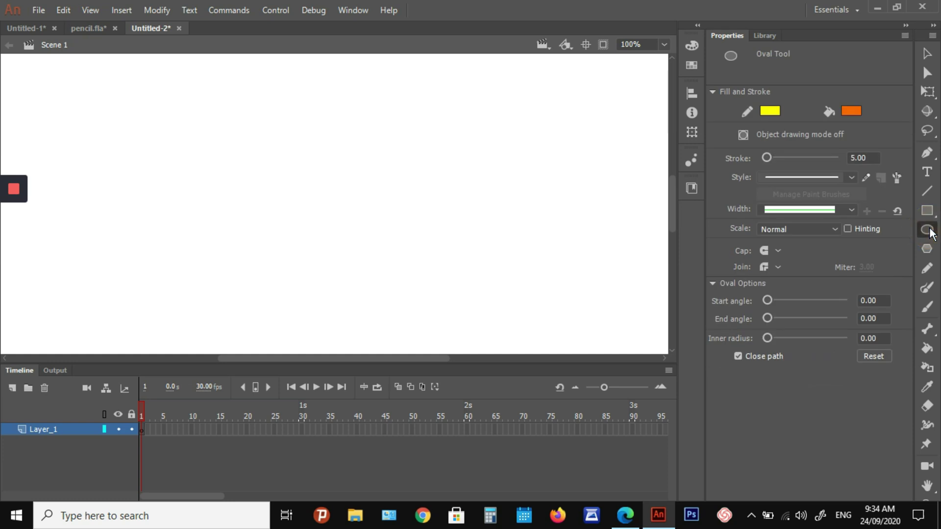
{"action": "left_click", "coordinate": [770, 113]}
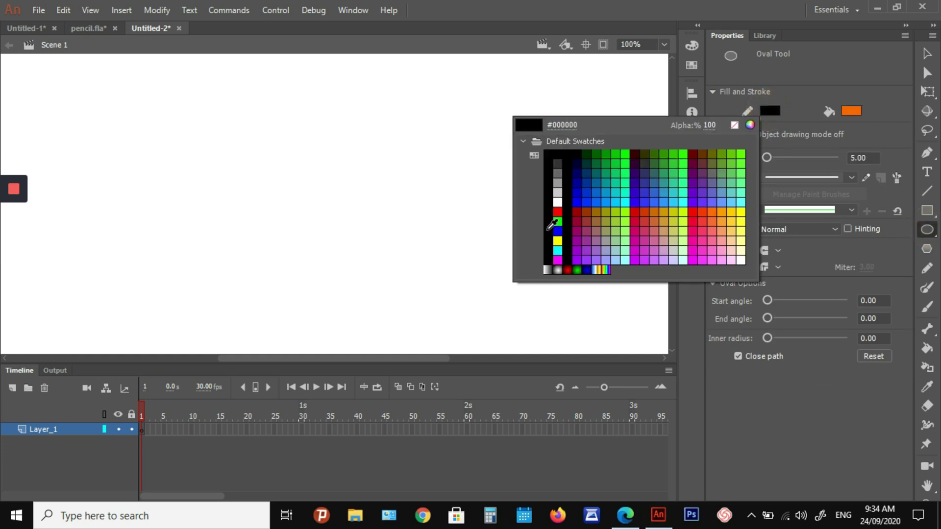
{"action": "left_click", "coordinate": [563, 157]}
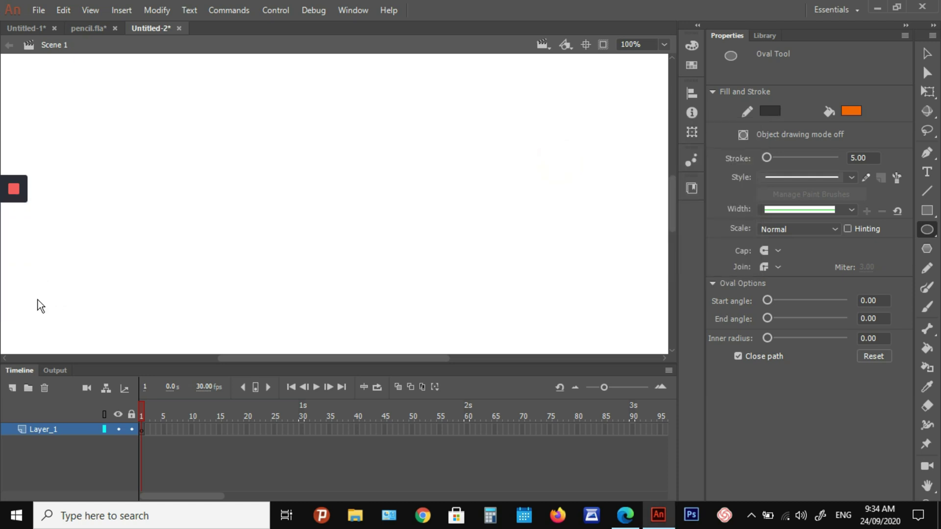
{"action": "left_click_drag", "start_coordinate": [59, 301], "coordinate": [4, 240]}
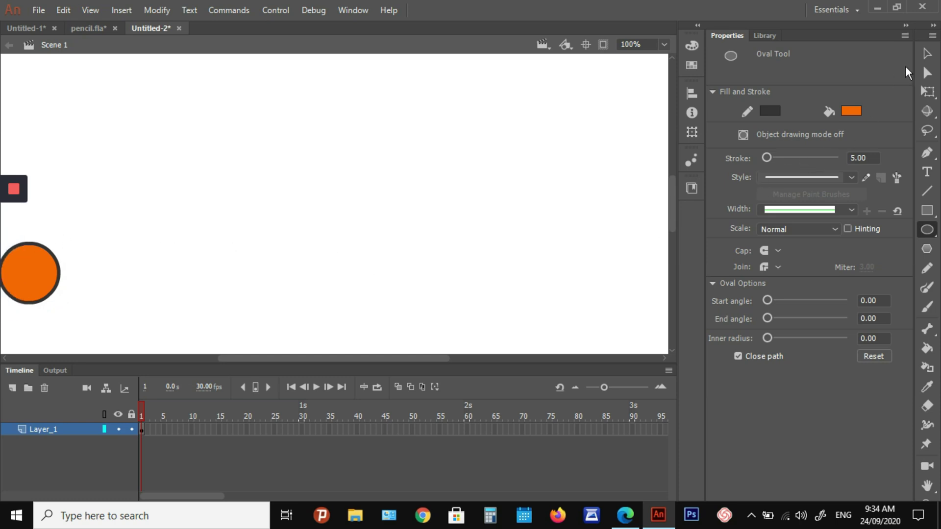
Select the whole circle and move it to about X 174, Y 455 in the stage's lower-left area.
{"action": "left_click", "coordinate": [925, 54]}
{"action": "left_click", "coordinate": [40, 271]}
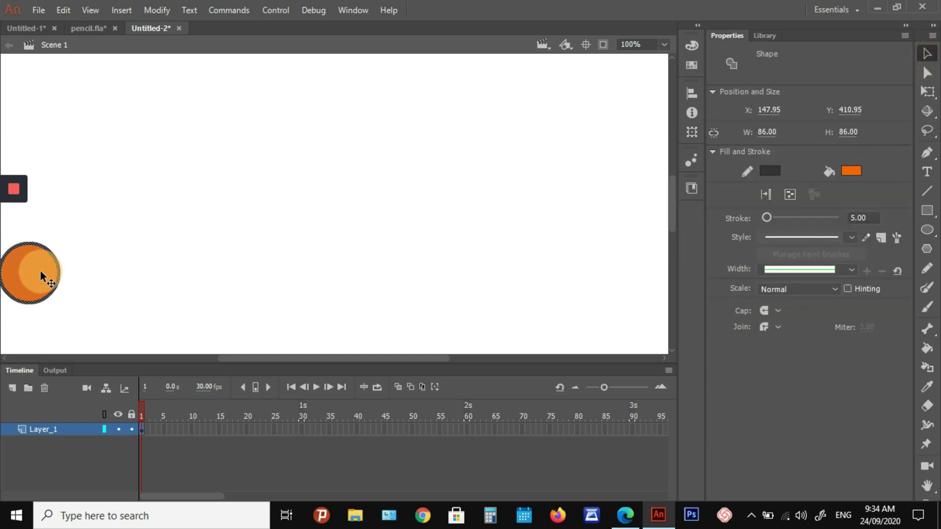
{"action": "left_click_drag", "start_coordinate": [40, 272], "coordinate": [58, 300]}
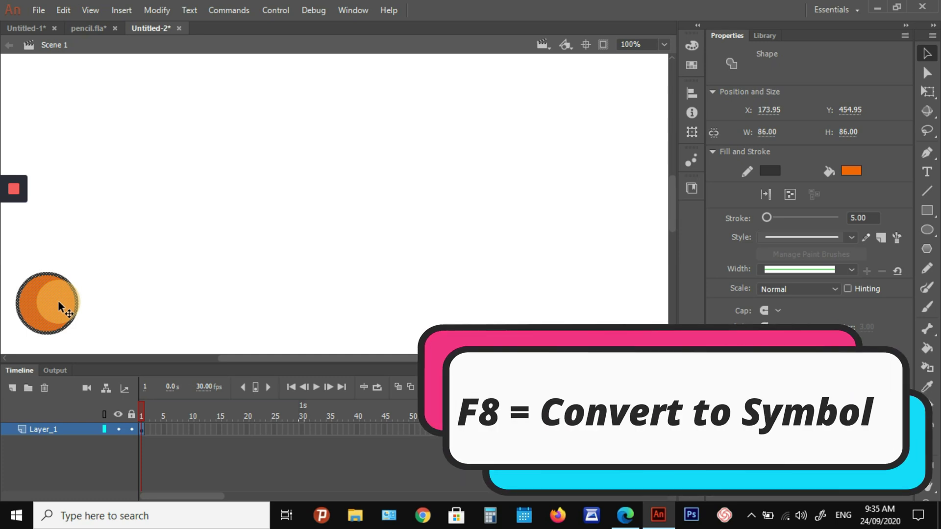
Convert the circle to a Movie Clip symbol named ceit_mc.
{"action": "key", "text": "F8"}
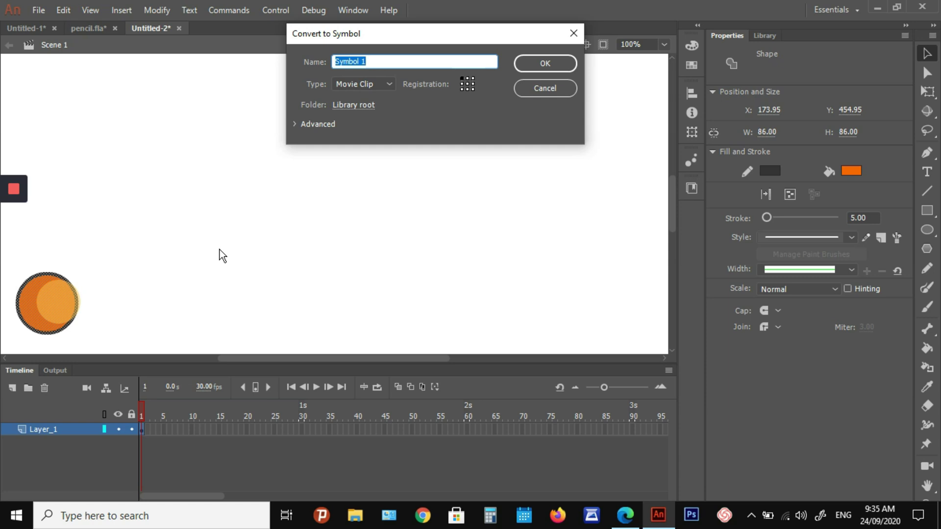
{"action": "type", "text": "ceit"}
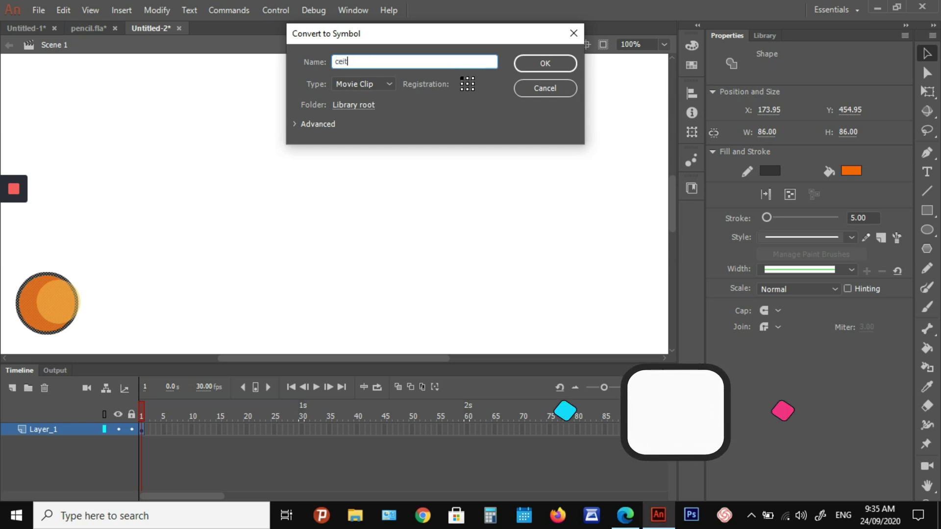
{"action": "type", "text": "_"}
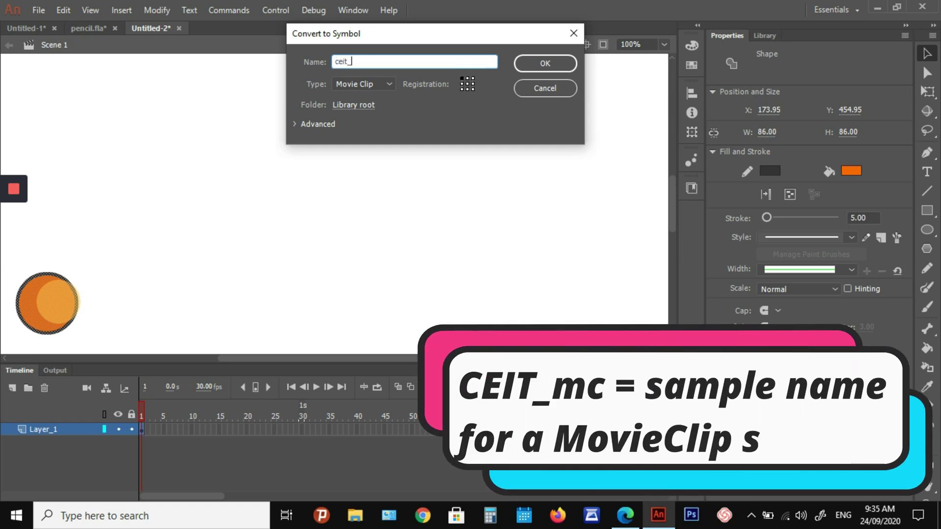
{"action": "type", "text": "mc"}
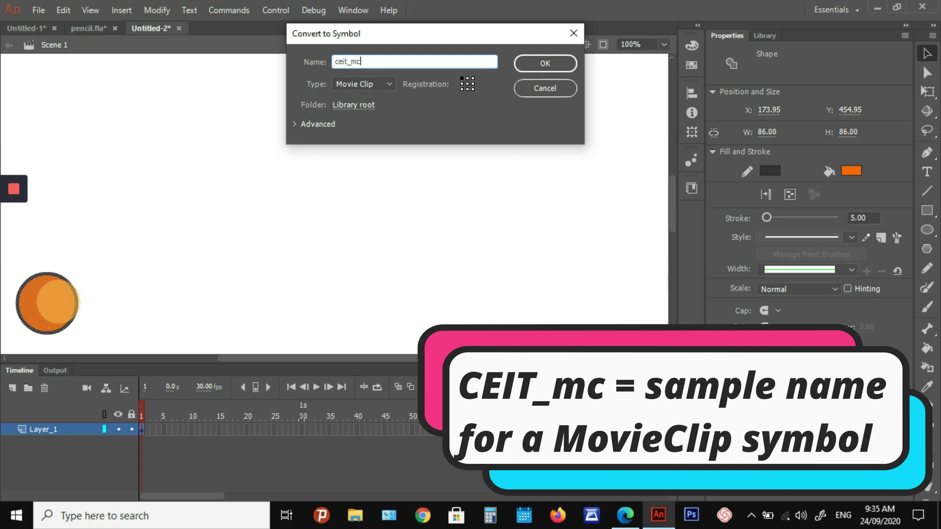
{"action": "key", "text": "Return"}
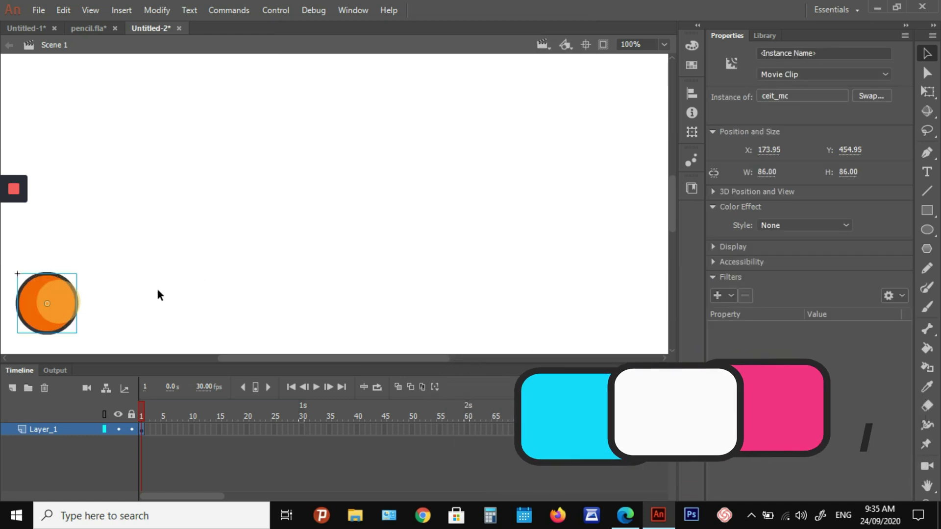
Insert a keyframe at frame 25 of Layer_1.
{"action": "left_click", "coordinate": [142, 431]}
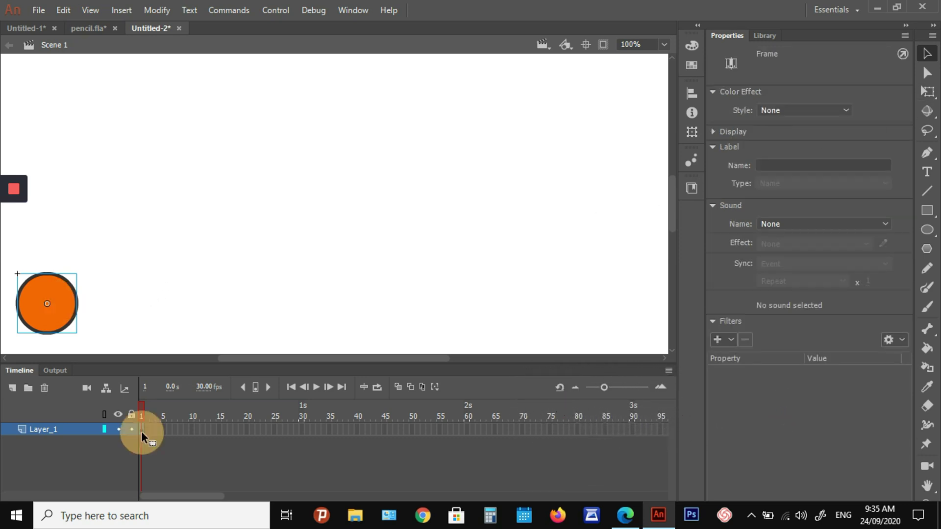
{"action": "left_click", "coordinate": [56, 317]}
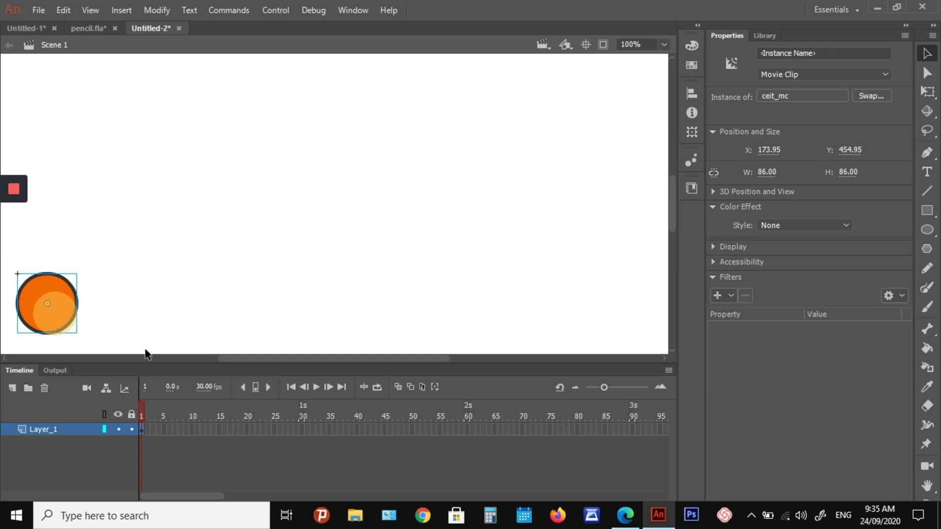
{"action": "left_click", "coordinate": [275, 431]}
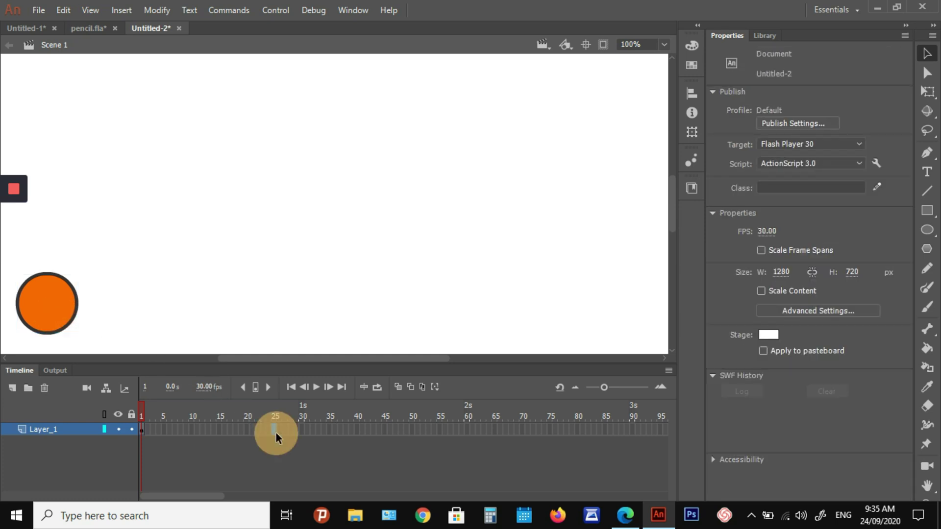
{"action": "key", "text": "F5"}
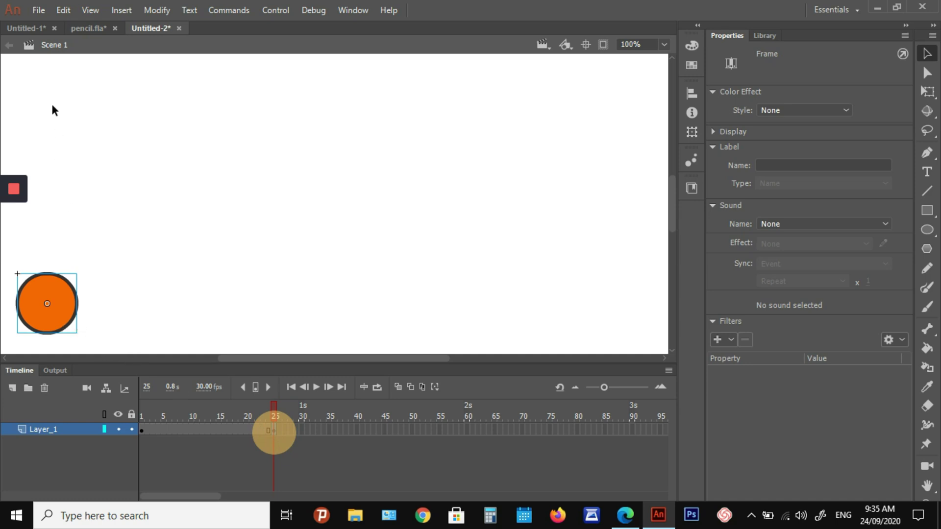
Move the ball straight up to about Y 166 at frame 25, and compare its position with frame 1.
{"action": "left_click", "coordinate": [63, 306]}
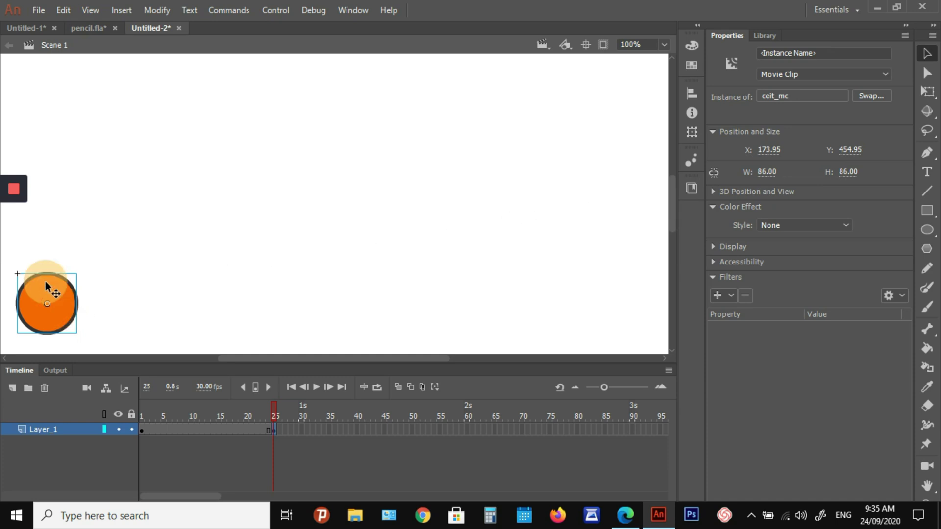
{"action": "left_click_drag", "start_coordinate": [45, 286], "coordinate": [68, 89]}
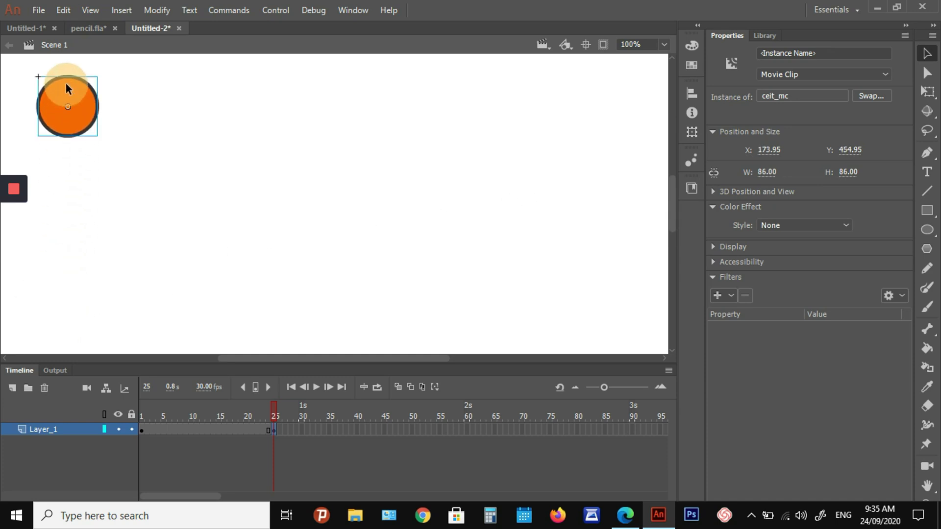
{"action": "key", "text": "ctrl+z"}
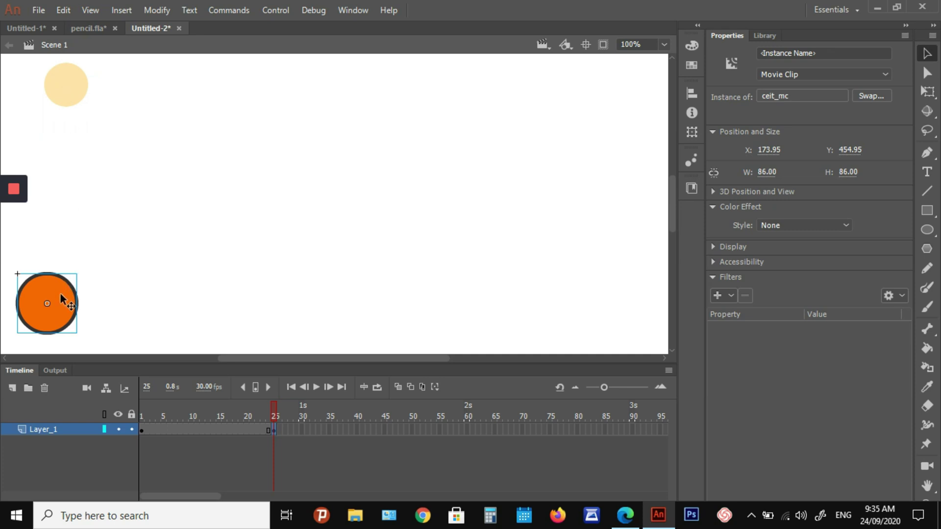
{"action": "left_click_drag", "start_coordinate": [59, 292], "coordinate": [67, 94]}
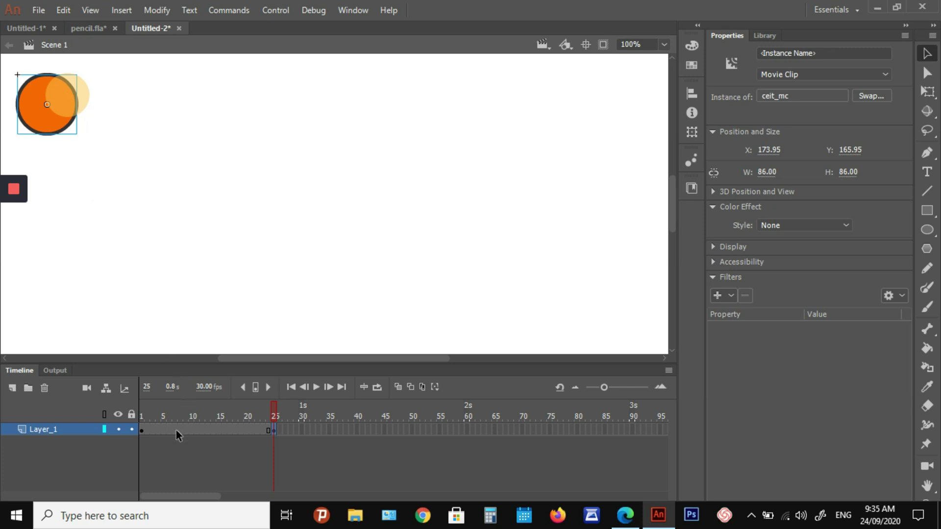
{"action": "left_click", "coordinate": [142, 431]}
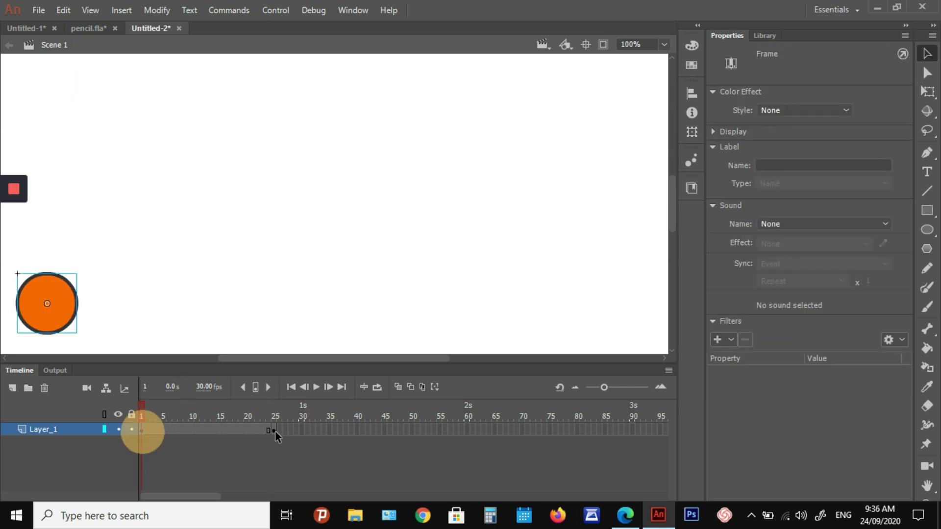
{"action": "left_click", "coordinate": [63, 307]}
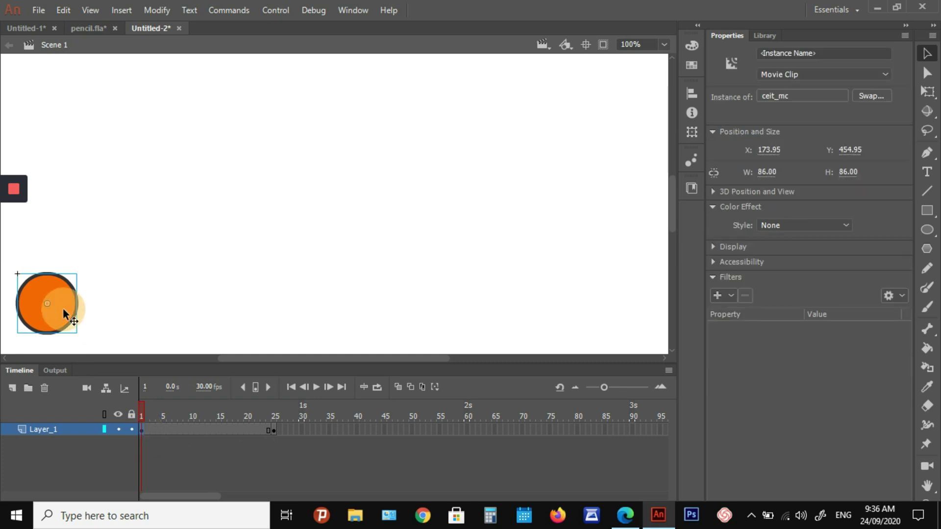
{"action": "left_click", "coordinate": [273, 430]}
{"action": "left_click", "coordinate": [63, 116]}
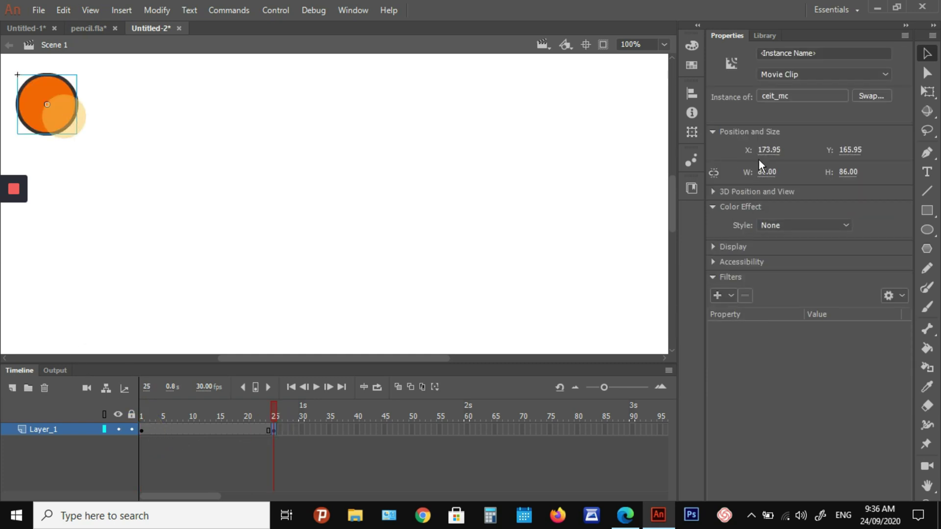
Add a keyframe at frame 50 with the ball moved straight across to about X 1002, and compare its position with frame 25.
{"action": "left_click", "coordinate": [413, 431]}
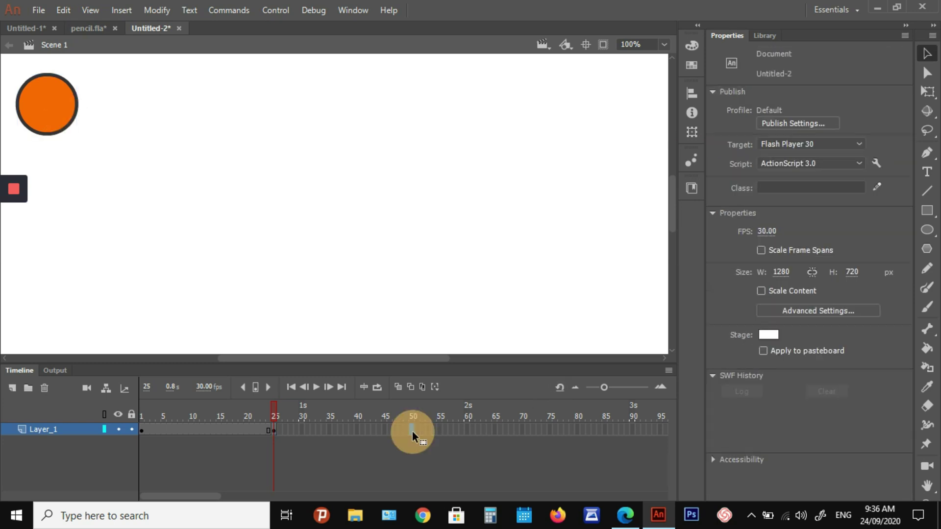
{"action": "key", "text": "F6"}
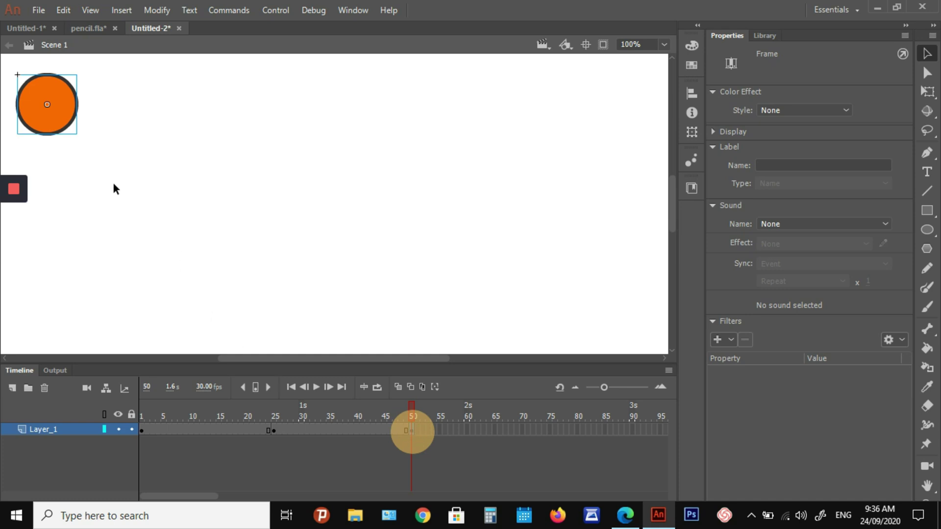
{"action": "left_click_drag", "start_coordinate": [63, 109], "coordinate": [632, 107]}
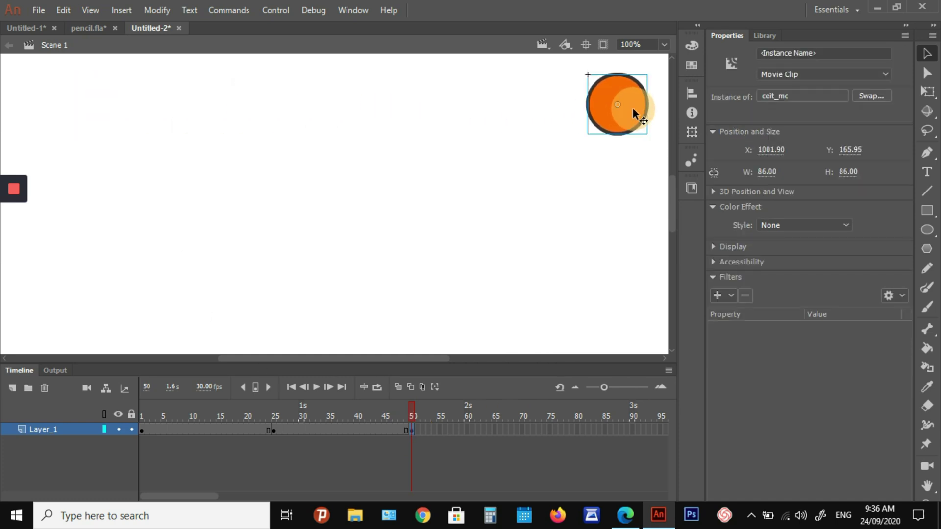
{"action": "left_click", "coordinate": [274, 429]}
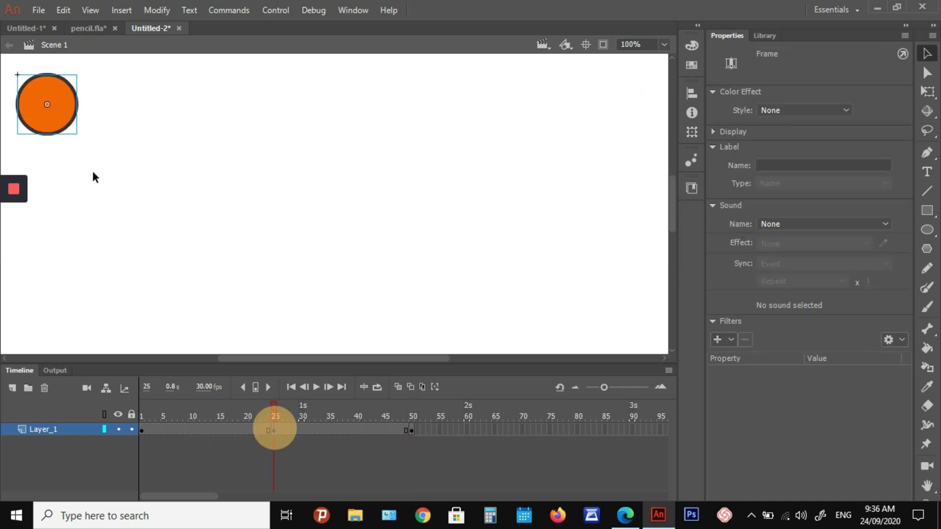
{"action": "left_click", "coordinate": [61, 109]}
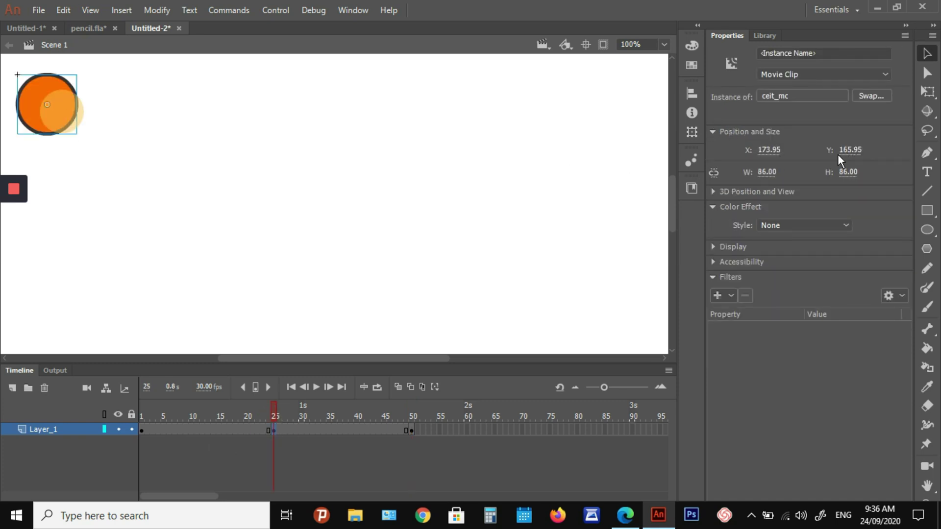
{"action": "left_click", "coordinate": [412, 432]}
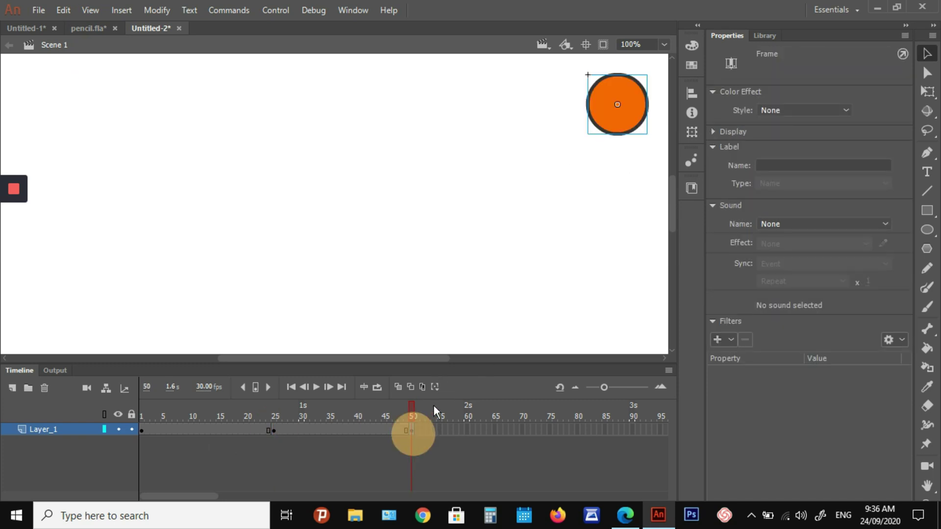
{"action": "left_click", "coordinate": [629, 116]}
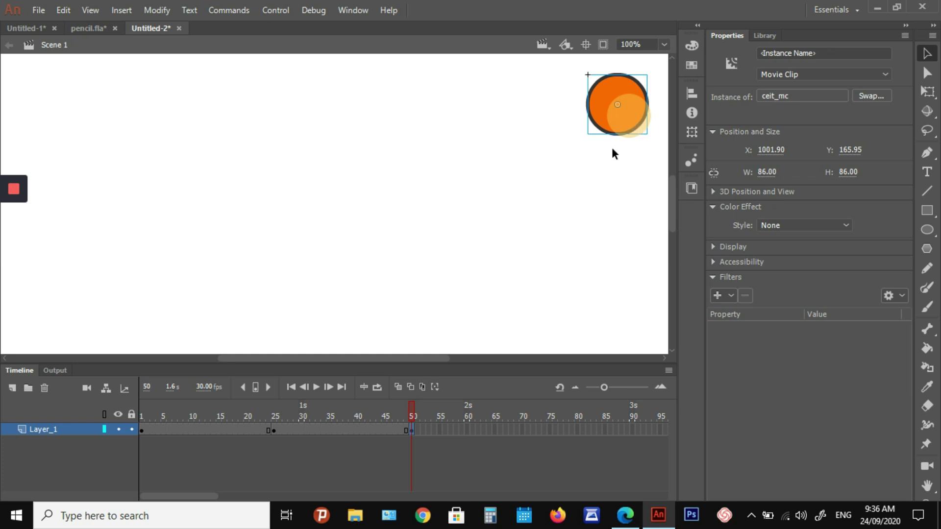
Insert a keyframe at frame 75 and move the ball straight down to about Y 456.
{"action": "left_click", "coordinate": [552, 431]}
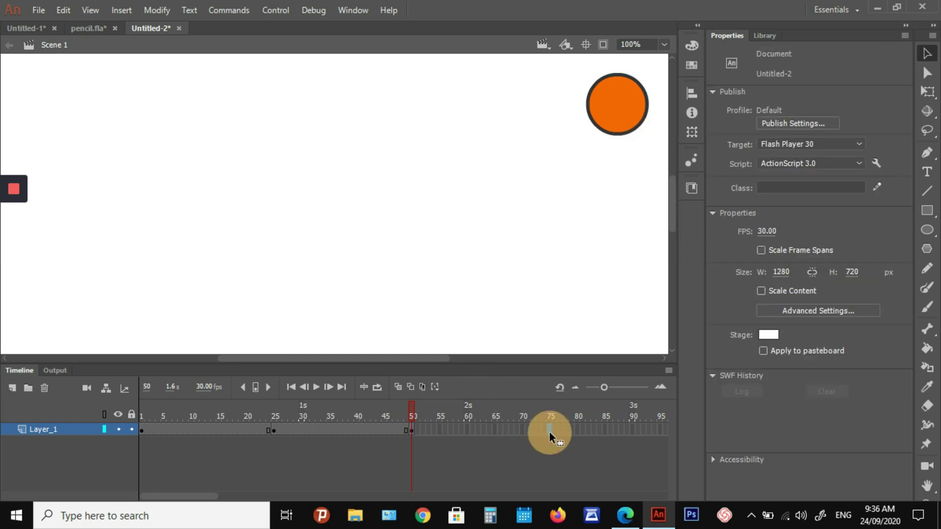
{"action": "key", "text": "F6"}
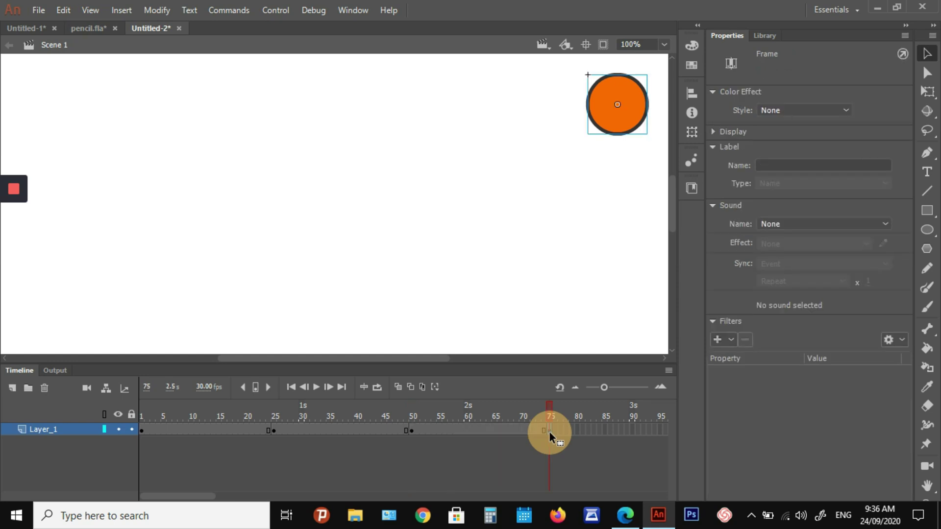
{"action": "left_click_drag", "start_coordinate": [634, 109], "coordinate": [634, 309]}
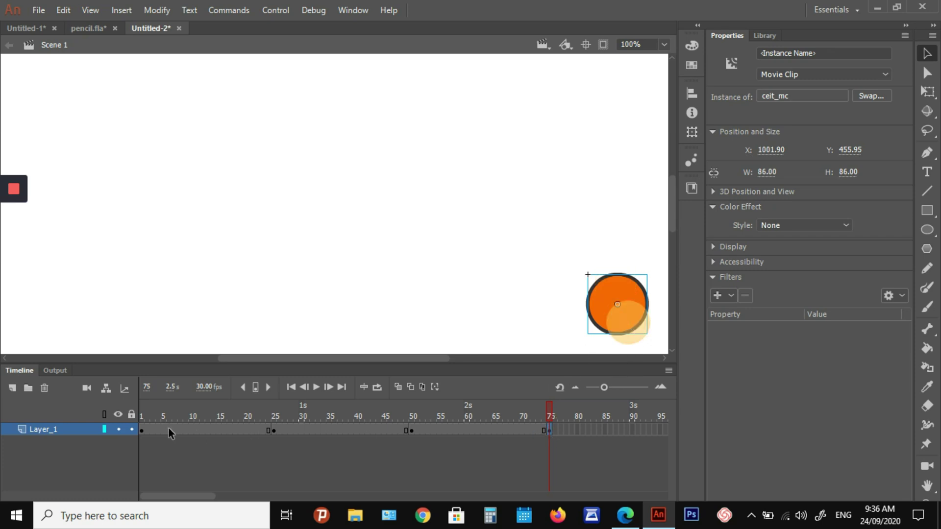
{"action": "left_click", "coordinate": [589, 221]}
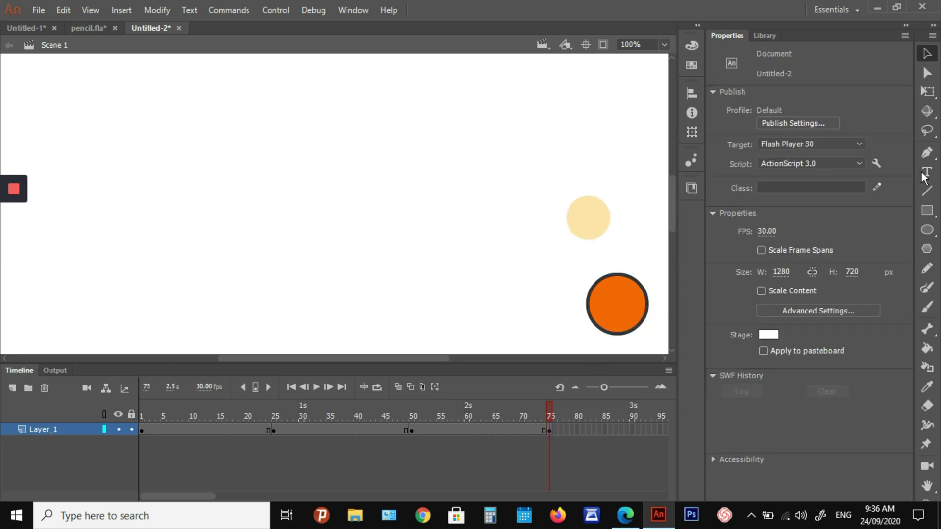
{"action": "left_click", "coordinate": [622, 298]}
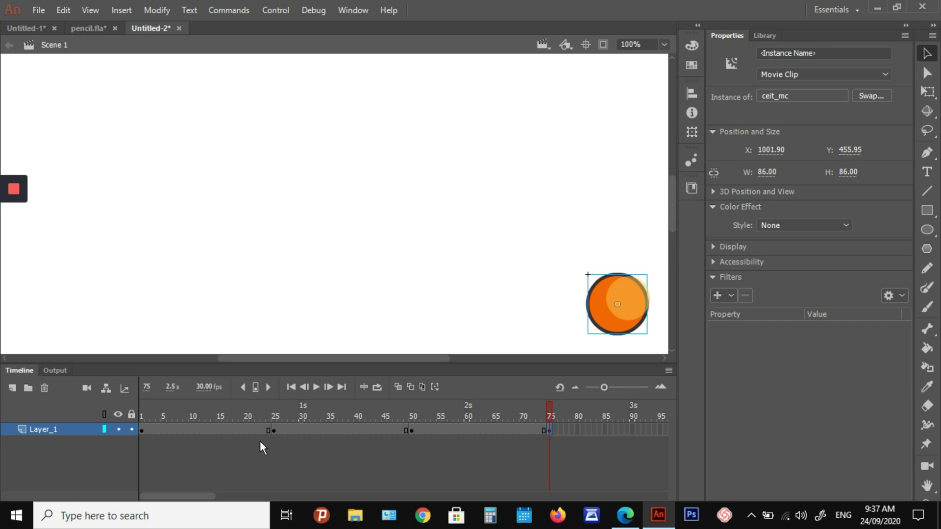
Compare the ball's position at frames 1 and 75, and set its Y position at frame 75 to 454.95.
{"action": "left_click", "coordinate": [142, 431]}
{"action": "left_click", "coordinate": [64, 317]}
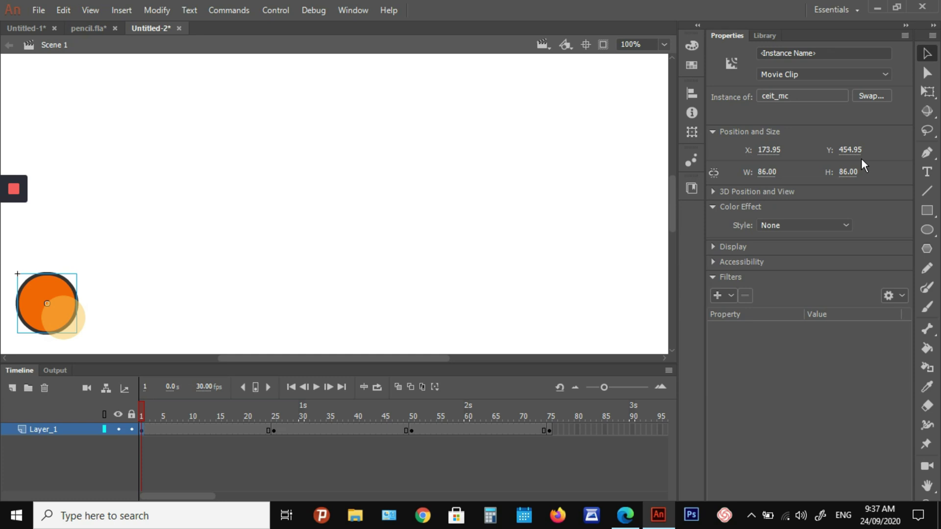
{"action": "left_click", "coordinate": [548, 430]}
{"action": "left_click", "coordinate": [633, 300]}
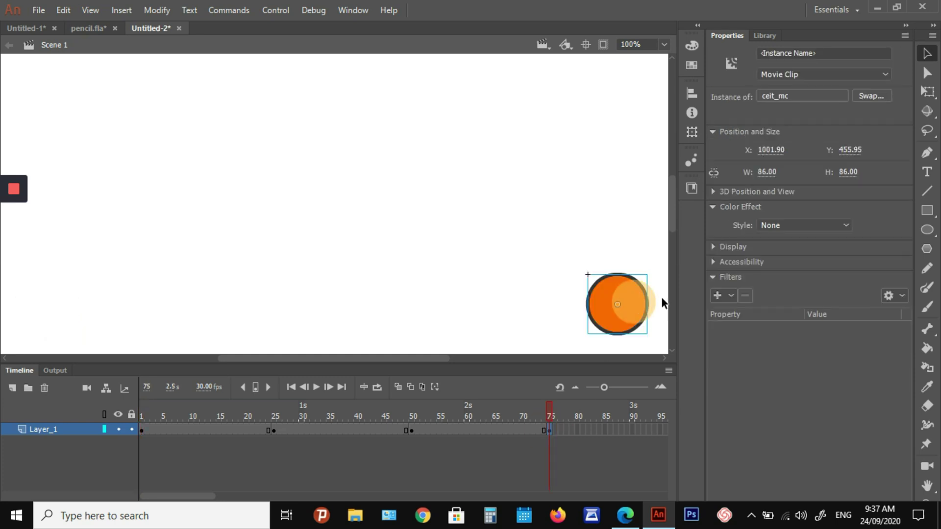
{"action": "left_click", "coordinate": [850, 149]}
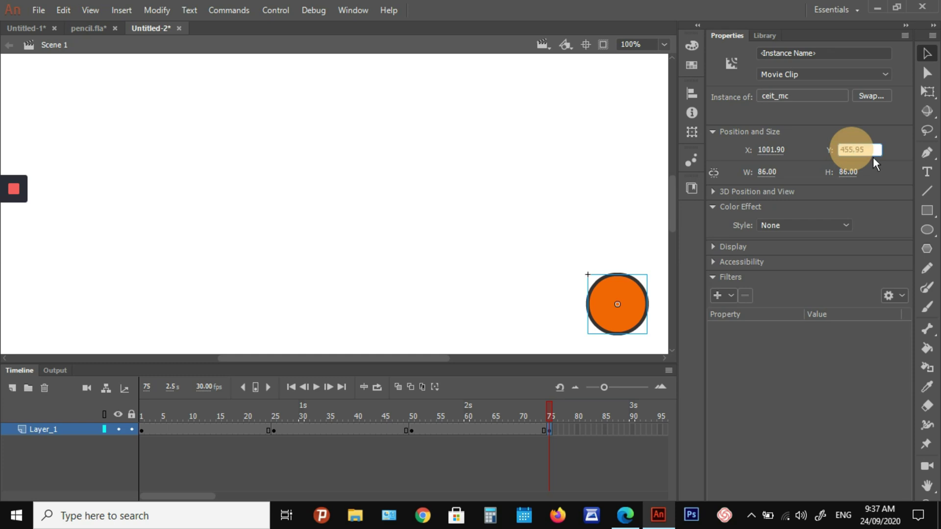
{"action": "key", "text": "BackSpace"}
{"action": "type", "text": "4"}
{"action": "key", "text": "Return"}
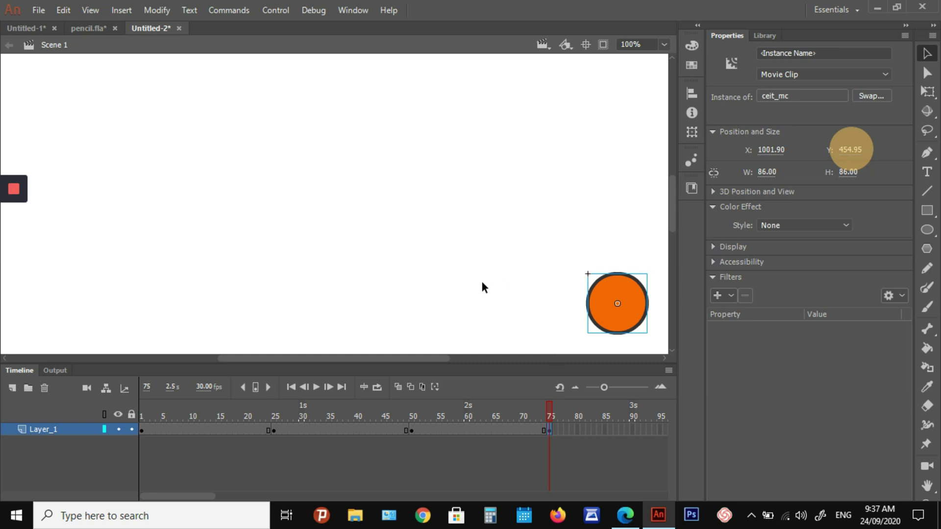
{"action": "left_click", "coordinate": [627, 318]}
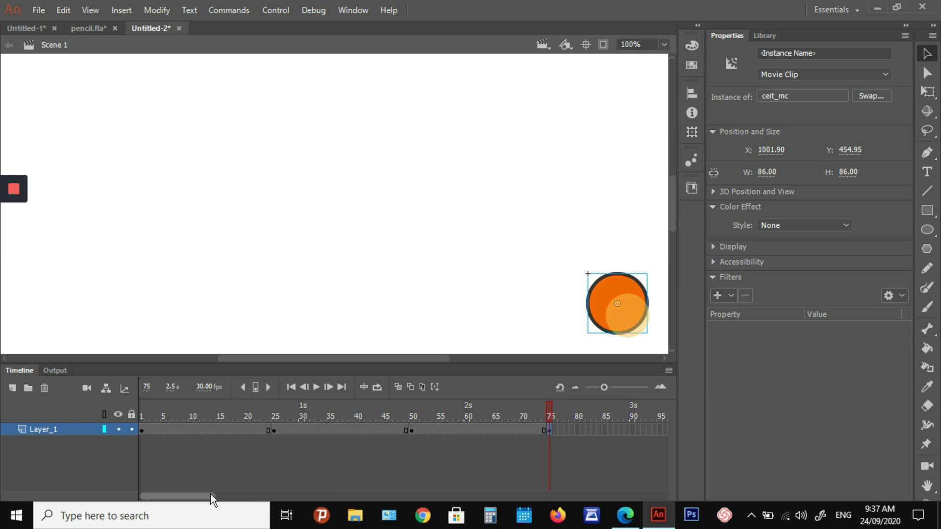
Insert a keyframe at frame 100 and move the ball straight across to about X 158.
{"action": "left_click_drag", "start_coordinate": [210, 493], "coordinate": [240, 494]}
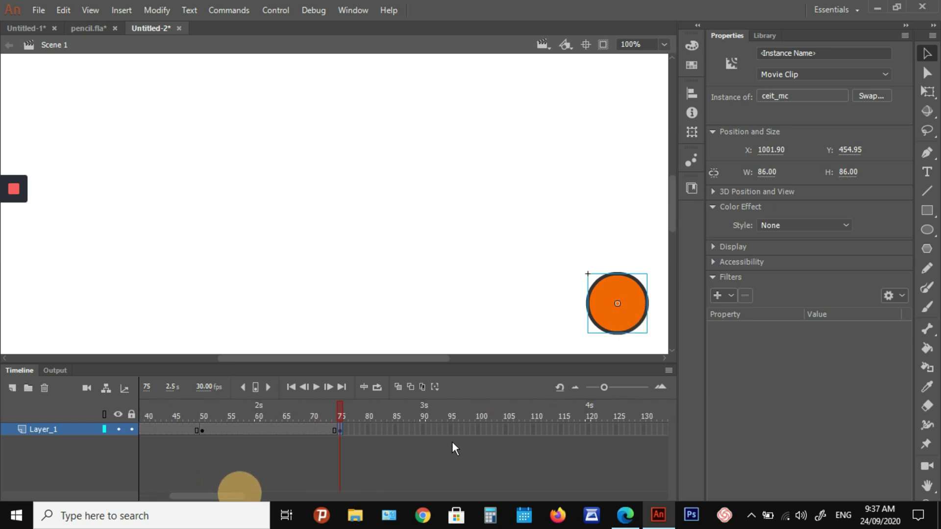
{"action": "left_click", "coordinate": [478, 430]}
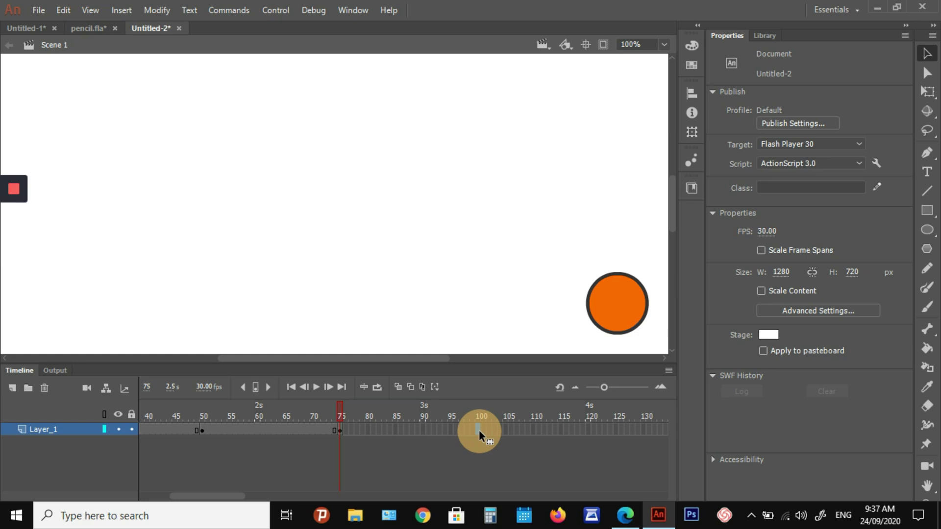
{"action": "key", "text": "F6"}
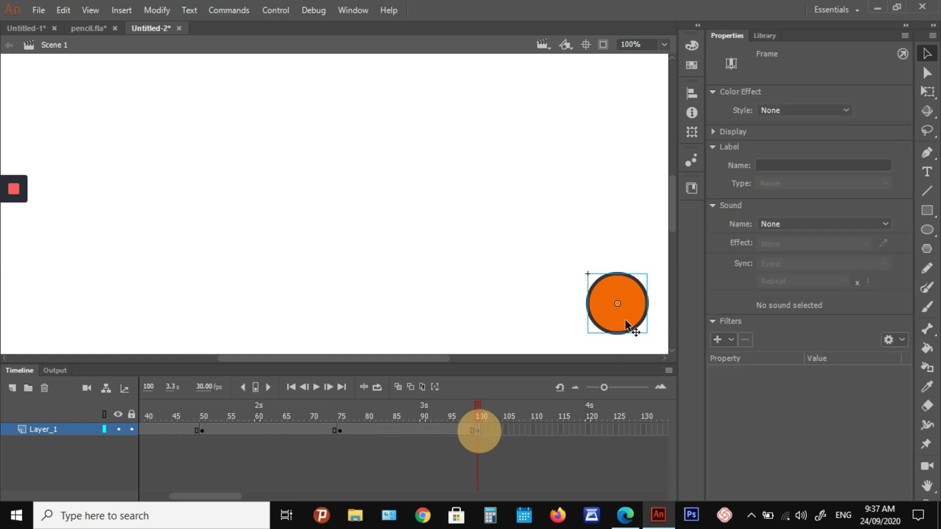
{"action": "left_click_drag", "start_coordinate": [626, 324], "coordinate": [44, 325]}
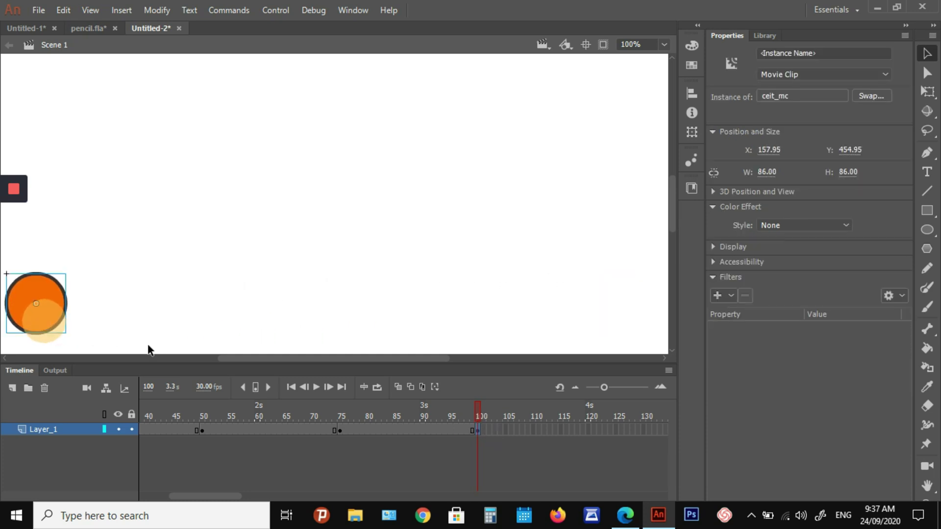
Compare the ball's position at frames 1 and 100, and set its X position at frame 100 to 173.95.
{"action": "left_click_drag", "start_coordinate": [231, 493], "coordinate": [180, 494]}
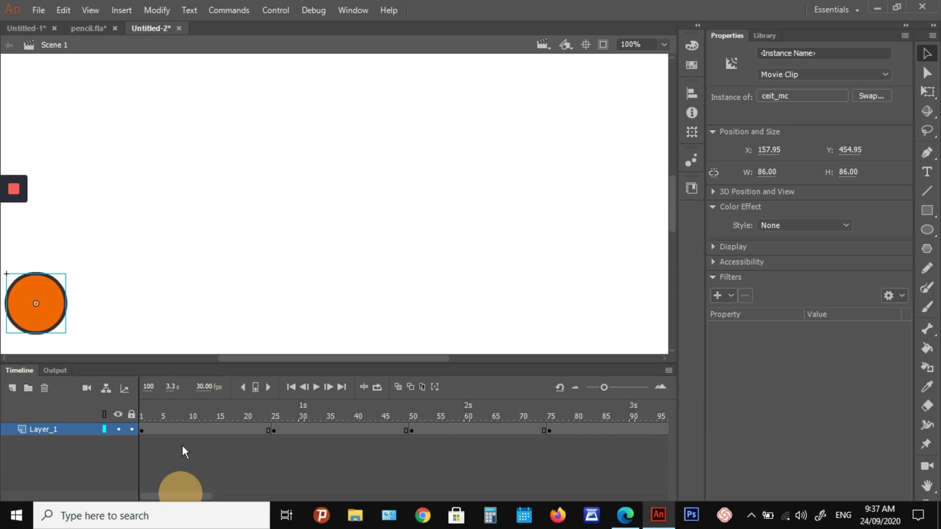
{"action": "left_click", "coordinate": [142, 431]}
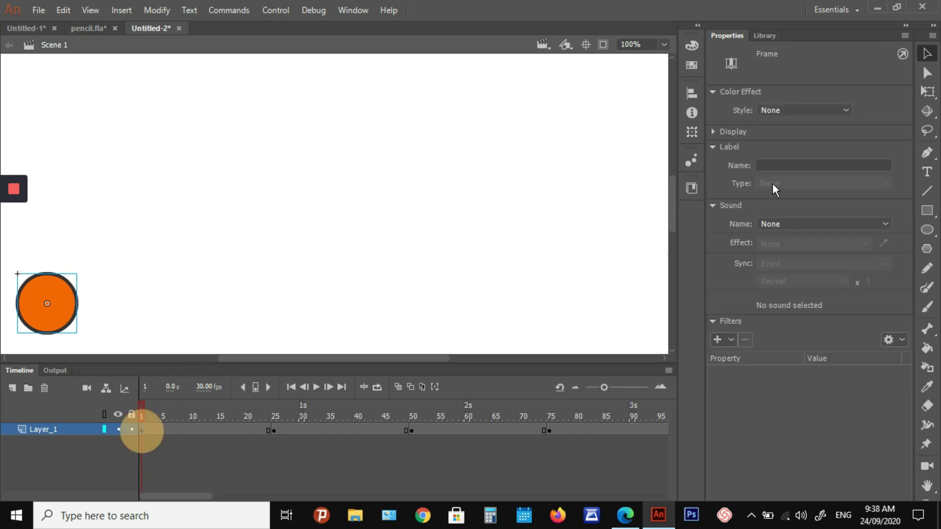
{"action": "left_click", "coordinate": [61, 299]}
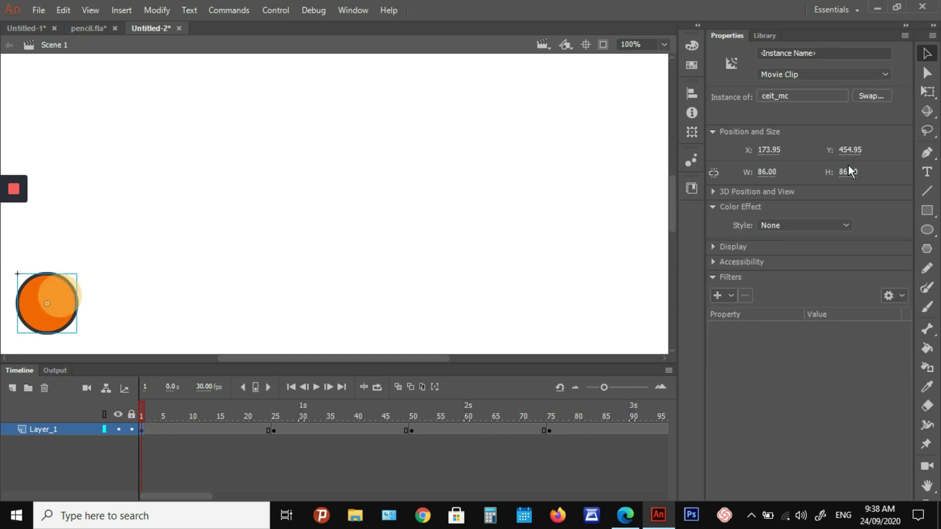
{"action": "left_click_drag", "start_coordinate": [201, 496], "coordinate": [250, 494]}
{"action": "left_click", "coordinate": [245, 428]}
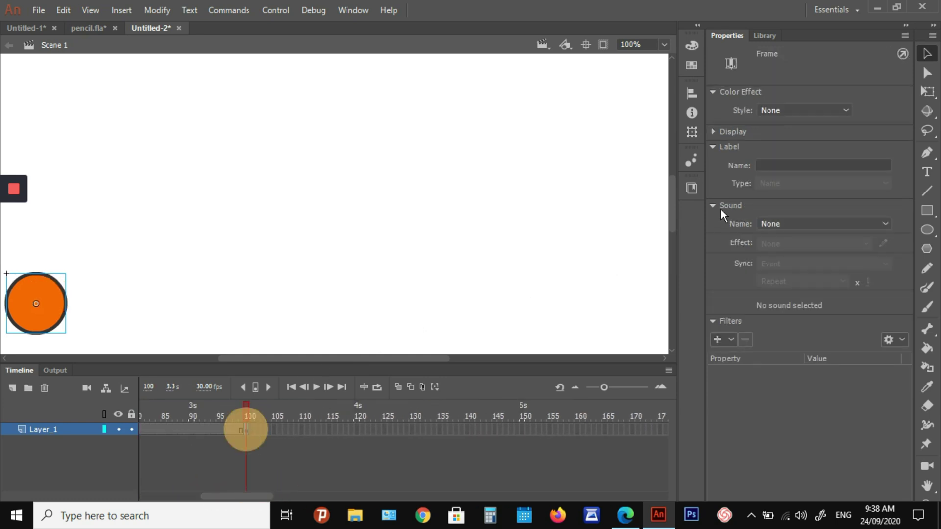
{"action": "left_click", "coordinate": [54, 295]}
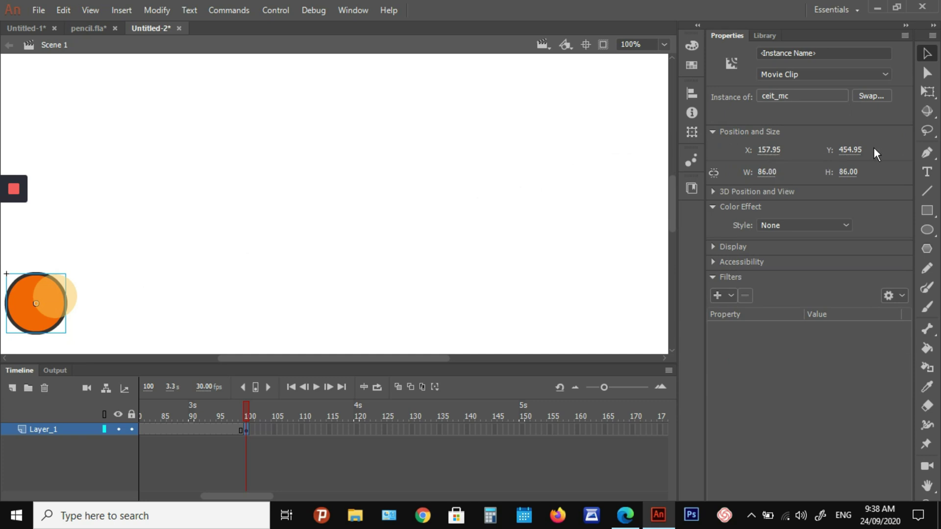
{"action": "left_click", "coordinate": [772, 150]}
{"action": "left_click", "coordinate": [771, 150]}
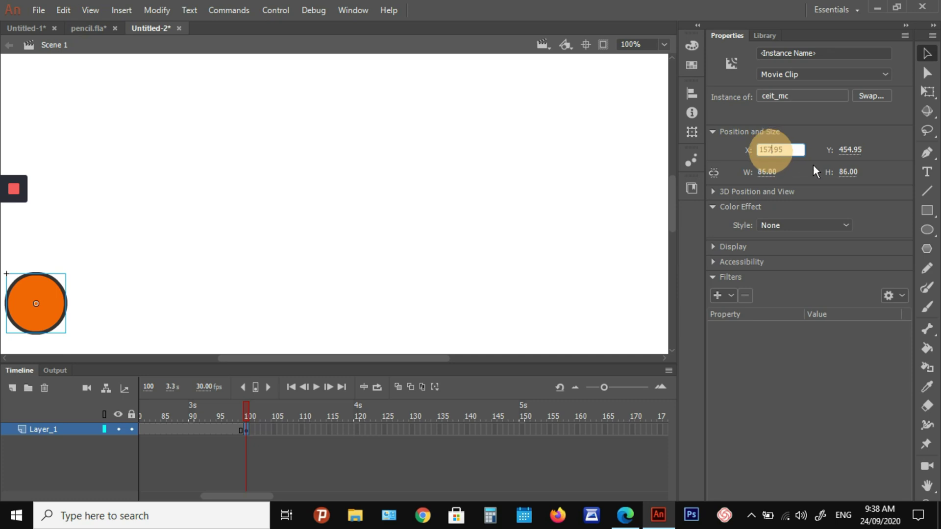
{"action": "key", "text": "BackSpace"}
{"action": "key", "text": "BackSpace"}
{"action": "type", "text": "73"}
{"action": "key", "text": "Return"}
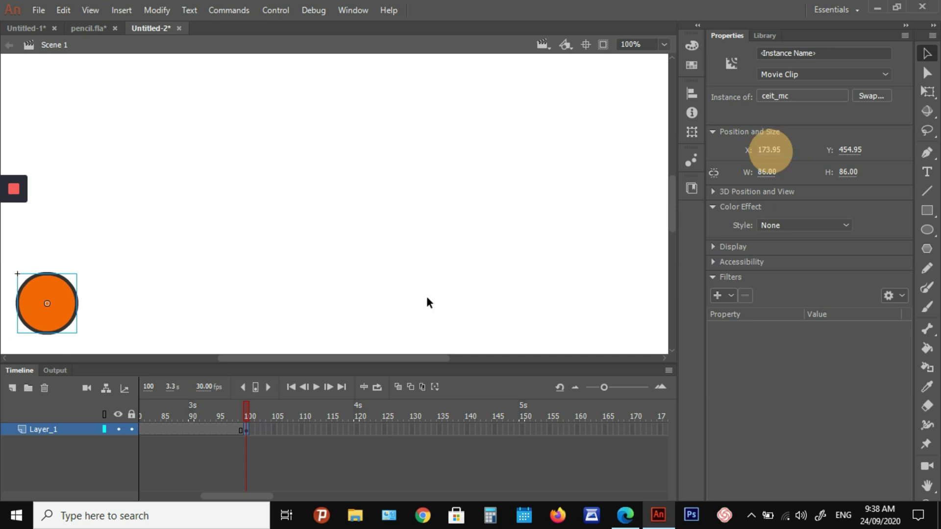
Create classic tweens in all four spans of Layer_1 between the keyframes at frames 1, 25, 50, 75 and 100.
{"action": "left_click_drag", "start_coordinate": [266, 498], "coordinate": [174, 496]}
{"action": "left_click", "coordinate": [203, 430]}
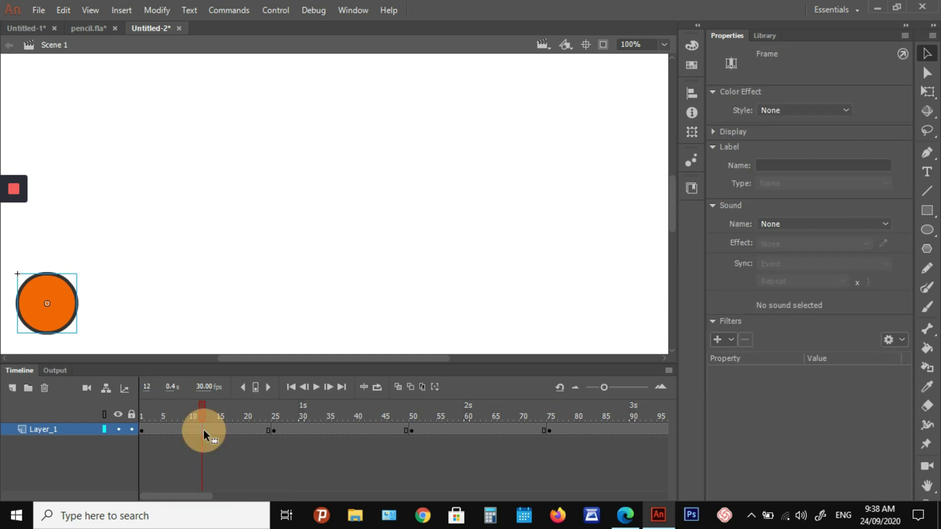
{"action": "right_click", "coordinate": [204, 430]}
{"action": "left_click", "coordinate": [308, 75]}
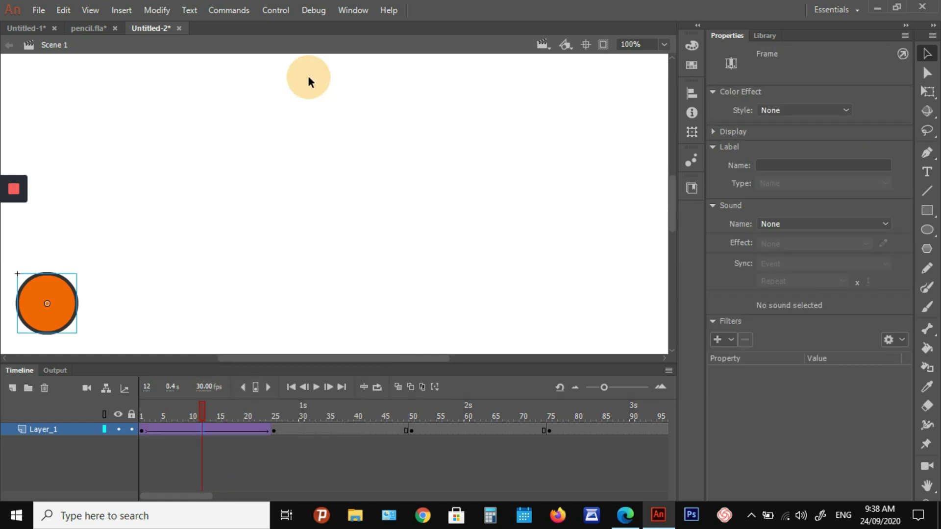
{"action": "right_click", "coordinate": [329, 430]}
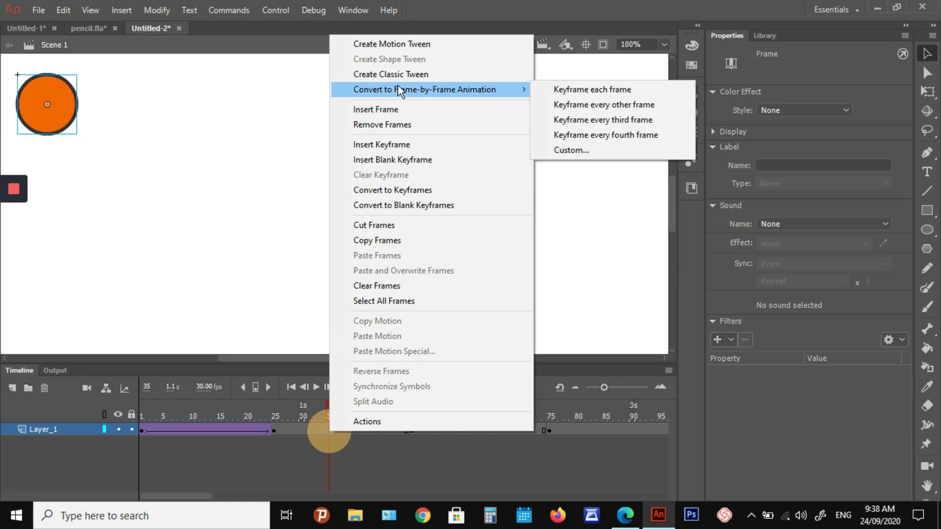
{"action": "left_click", "coordinate": [402, 77]}
{"action": "right_click", "coordinate": [460, 427]}
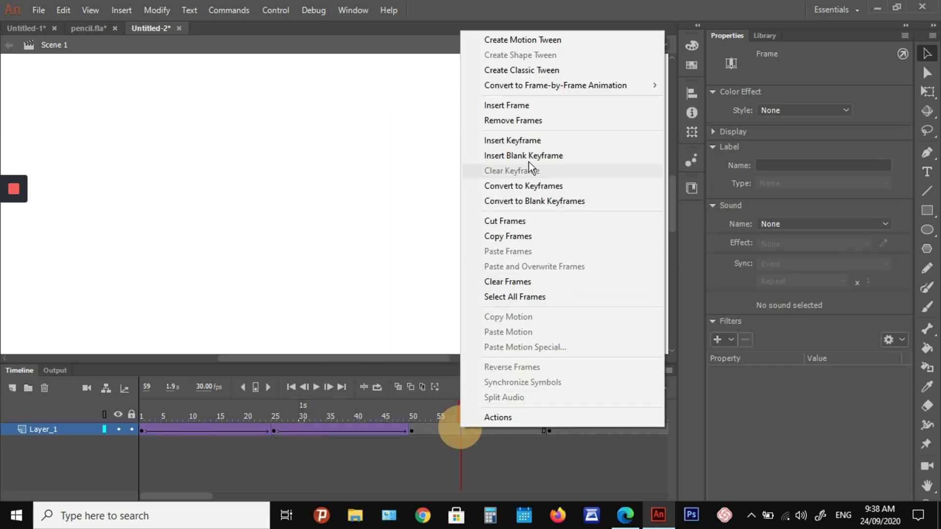
{"action": "left_click", "coordinate": [550, 70]}
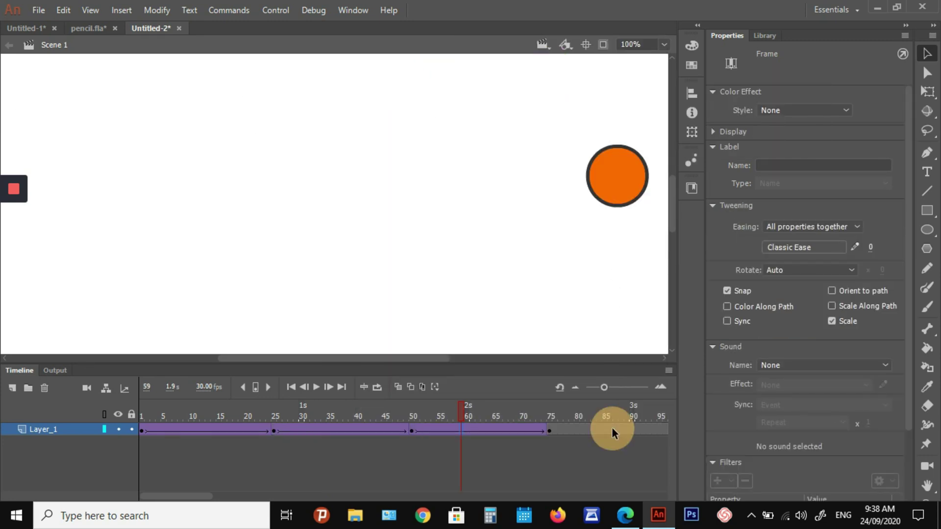
{"action": "right_click", "coordinate": [610, 429]}
{"action": "left_click", "coordinate": [674, 72]}
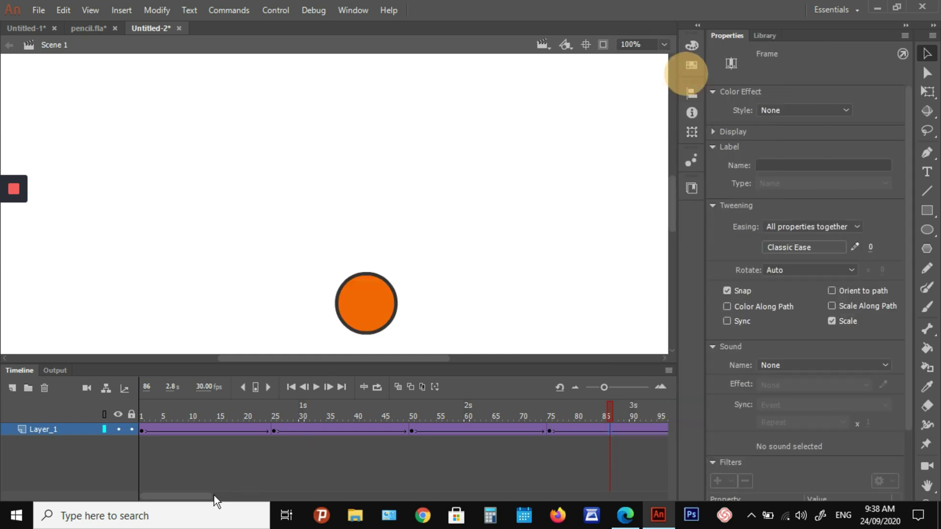
Test the movie to watch the ball's animation, and close the preview window.
{"action": "left_click_drag", "start_coordinate": [214, 496], "coordinate": [239, 499]}
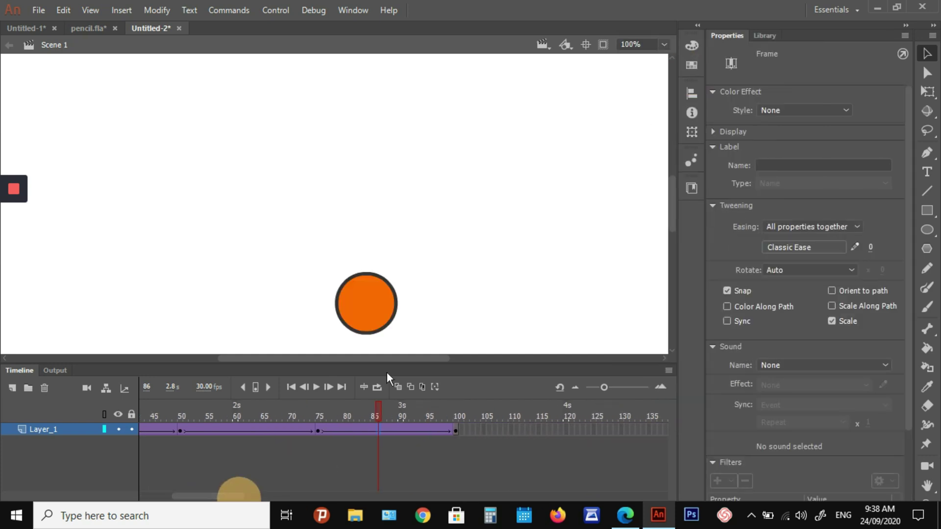
{"action": "key", "text": "ctrl+Return"}
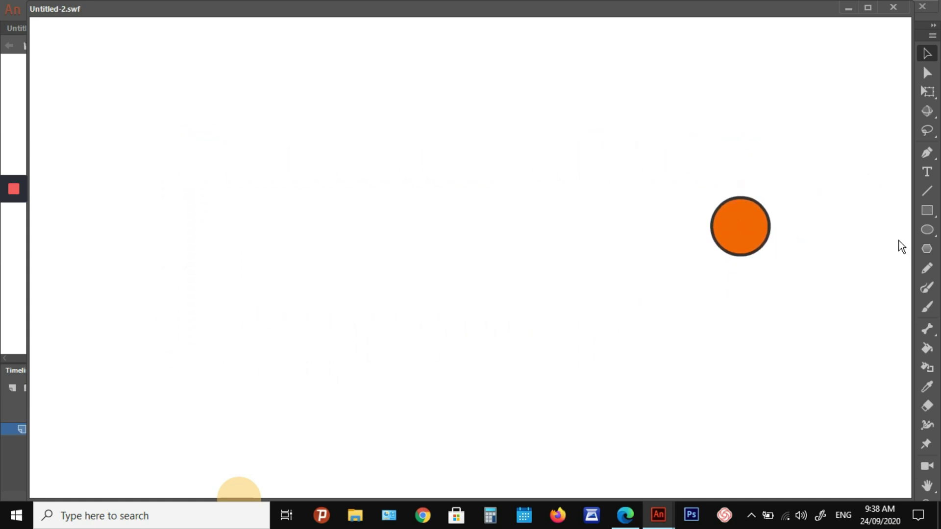
{"action": "left_click", "coordinate": [893, 7]}
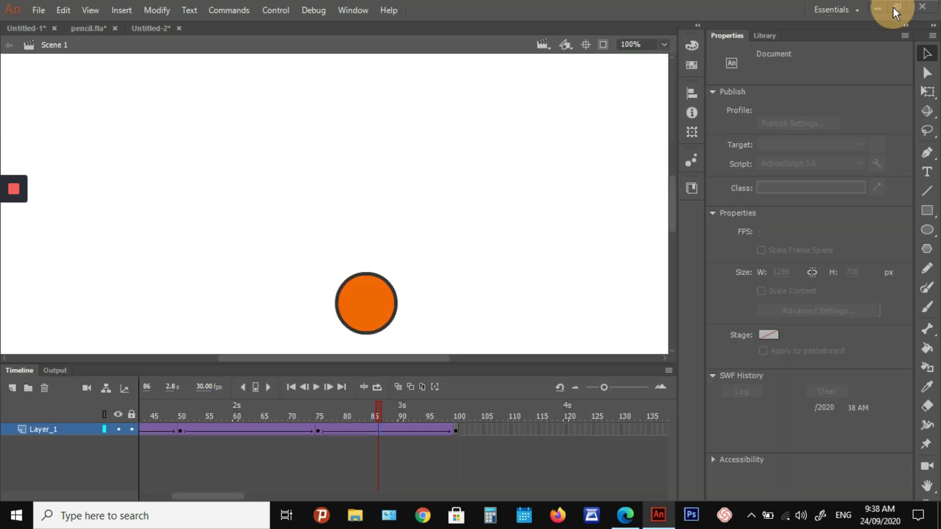
Delete the ball from the keyframe at frame 100.
{"action": "left_click", "coordinate": [457, 431]}
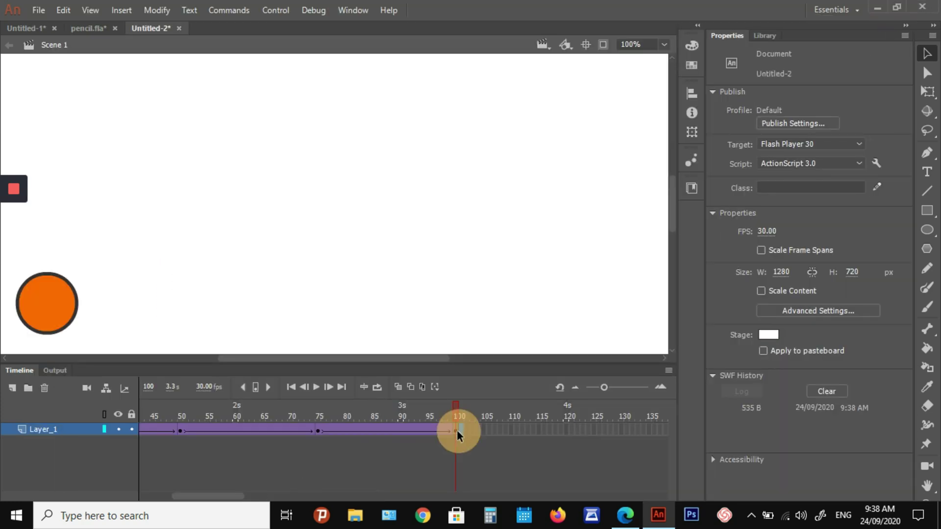
{"action": "left_click", "coordinate": [457, 430]}
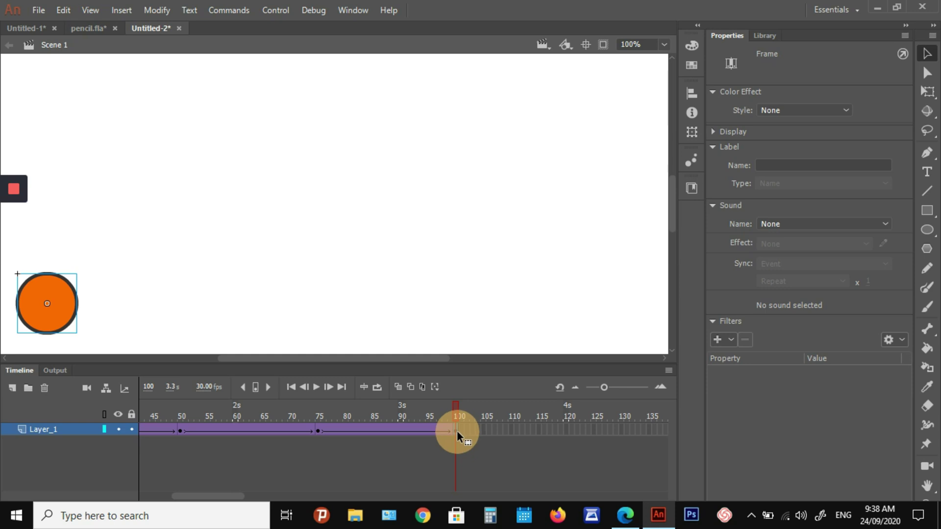
{"action": "key", "text": "Delete"}
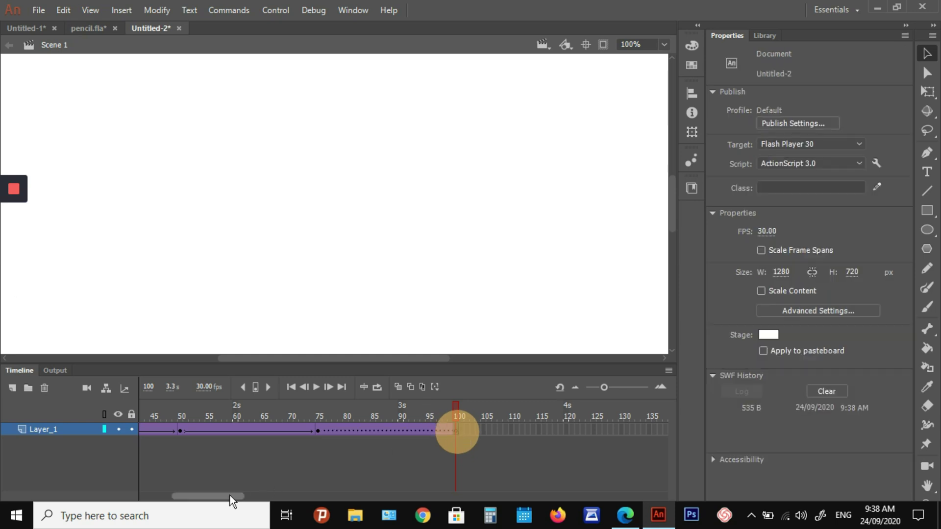
Copy the ball from frame 1 and paste it into the centre of the stage at frame 100.
{"action": "left_click_drag", "start_coordinate": [230, 496], "coordinate": [192, 497]}
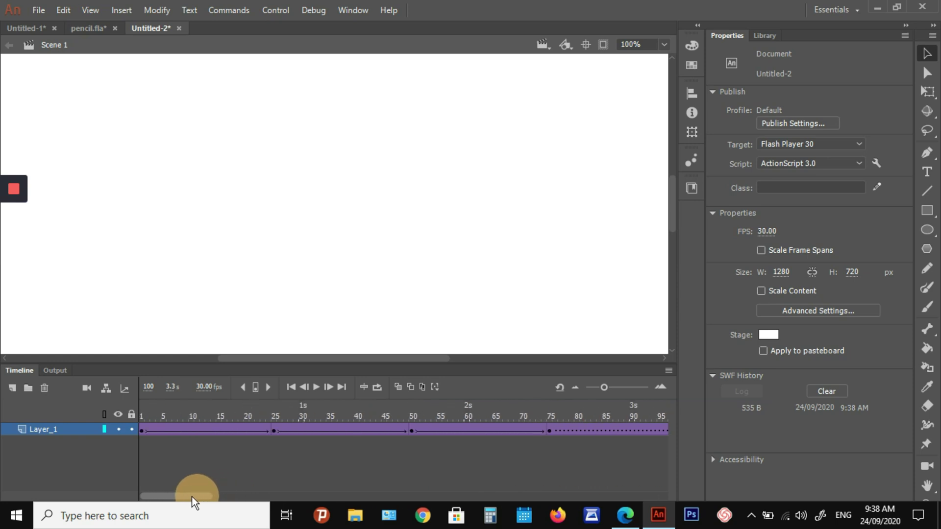
{"action": "left_click", "coordinate": [142, 431]}
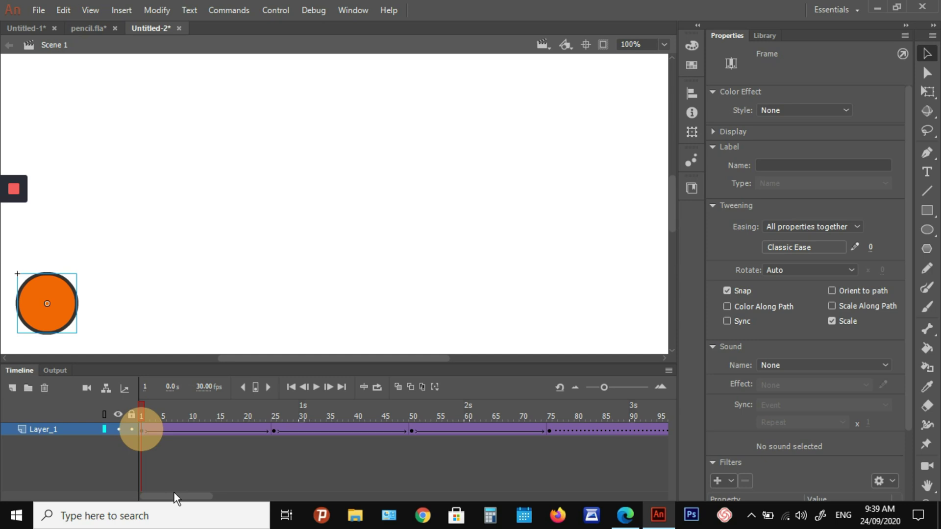
{"action": "left_click_drag", "start_coordinate": [174, 494], "coordinate": [212, 494]}
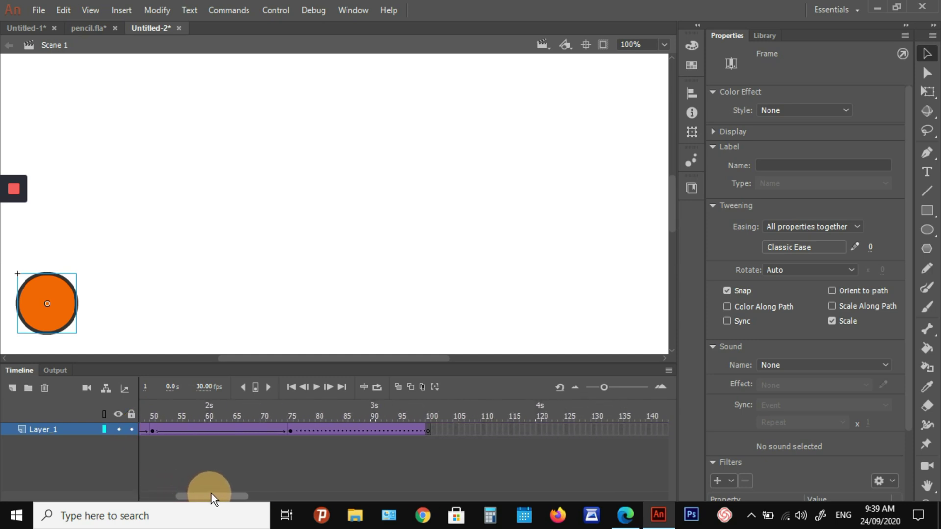
{"action": "left_click", "coordinate": [428, 431]}
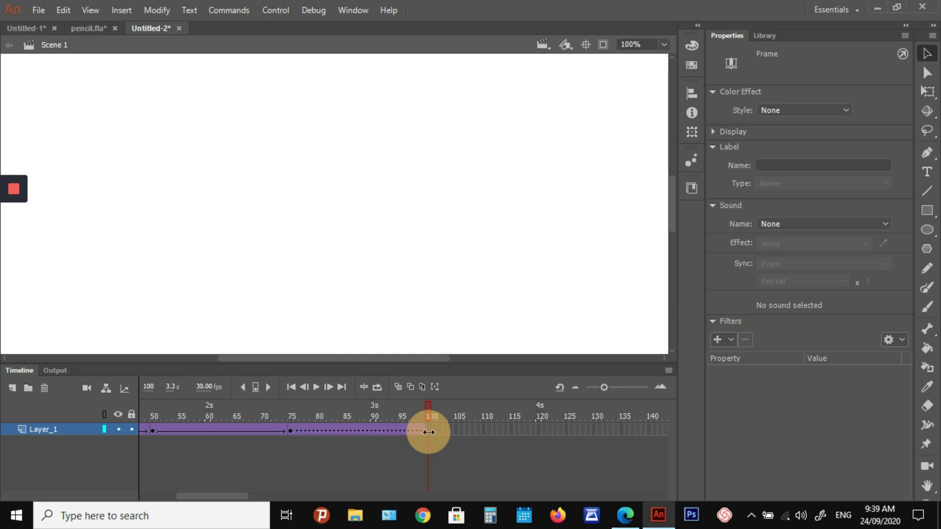
{"action": "key", "text": "F6"}
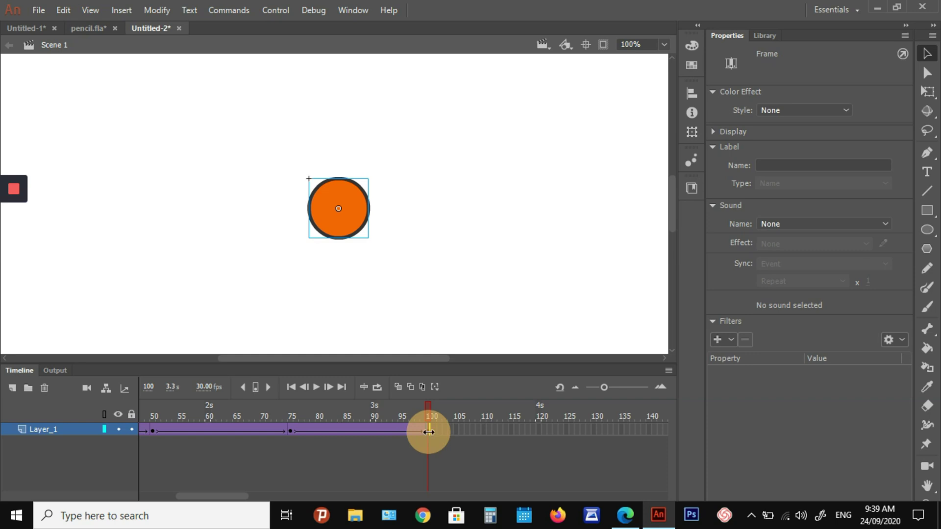
Delete the centred ball at frame 100 and paste the copied ball in place at its frame 1 position.
{"action": "key", "text": "Delete"}
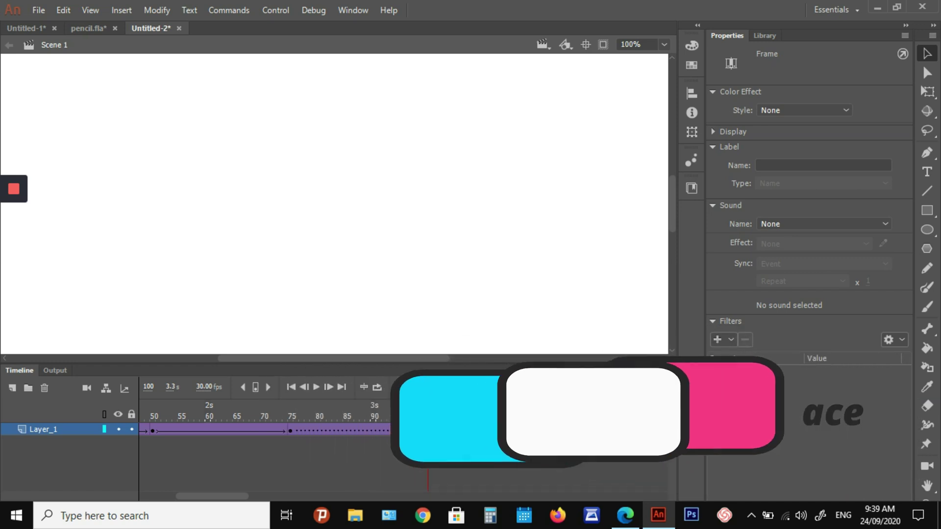
{"action": "key", "text": "ctrl+shift+v"}
{"action": "left_click", "coordinate": [427, 431]}
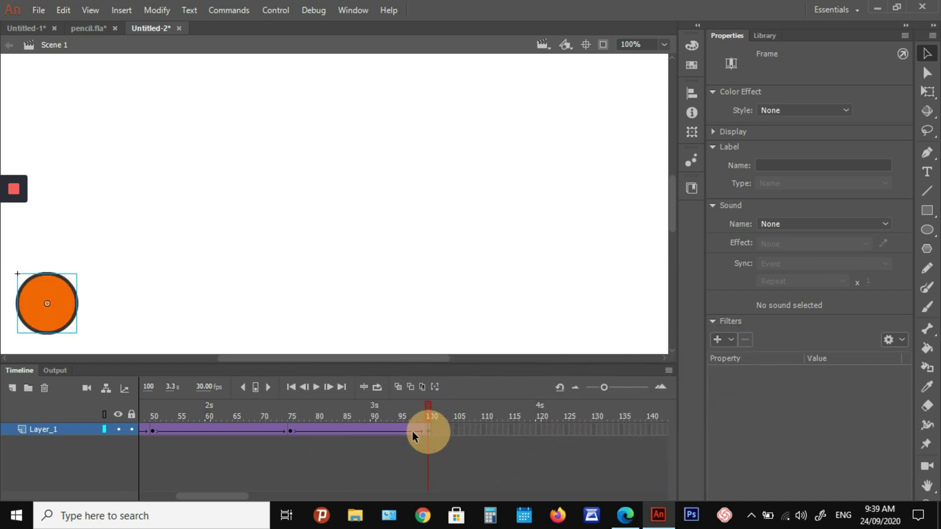
Add the static text "CEIT" in orange Copperplate Gothic Bold at 70 pt to the stage at frame 100.
{"action": "left_click", "coordinate": [67, 300]}
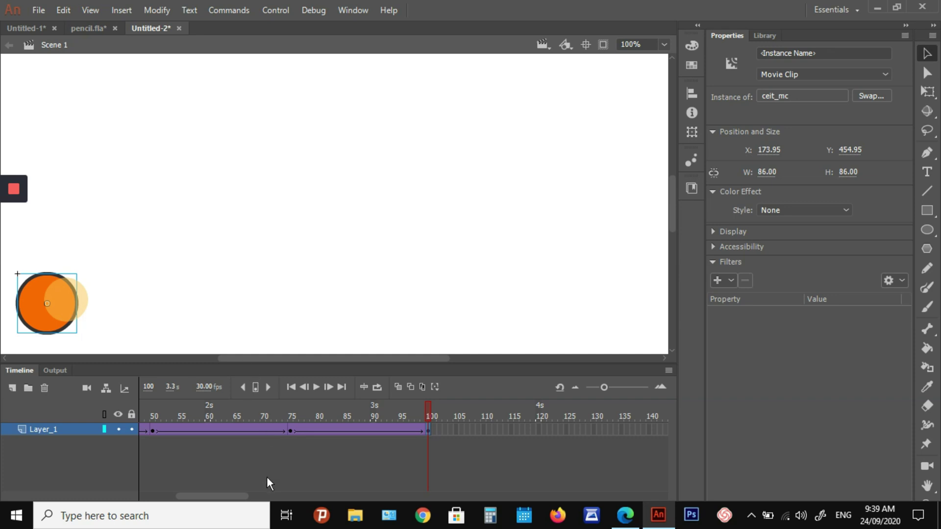
{"action": "left_click_drag", "start_coordinate": [239, 495], "coordinate": [272, 497]}
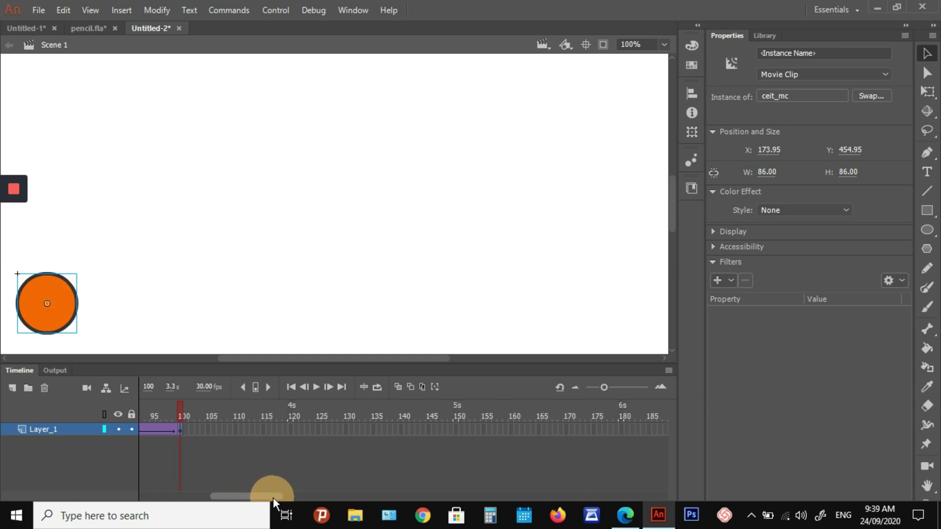
{"action": "left_click", "coordinate": [319, 430]}
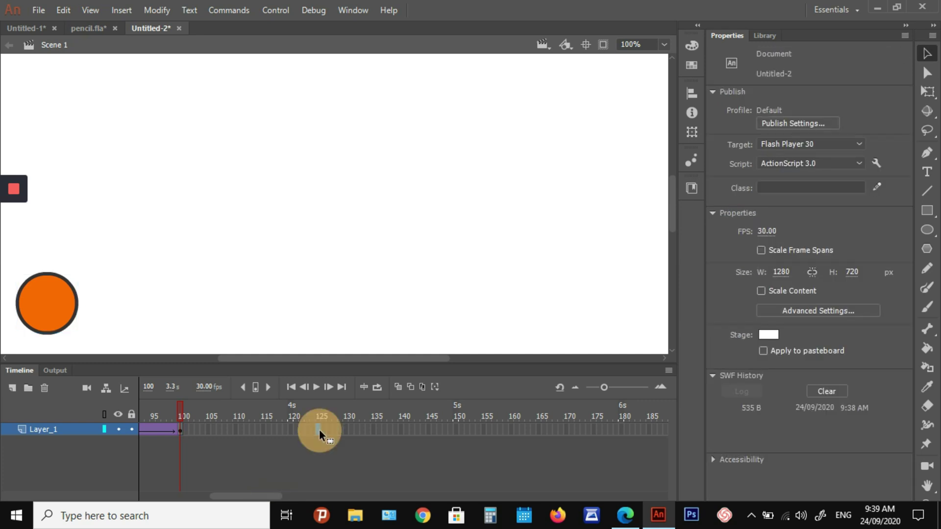
{"action": "left_click", "coordinate": [927, 172]}
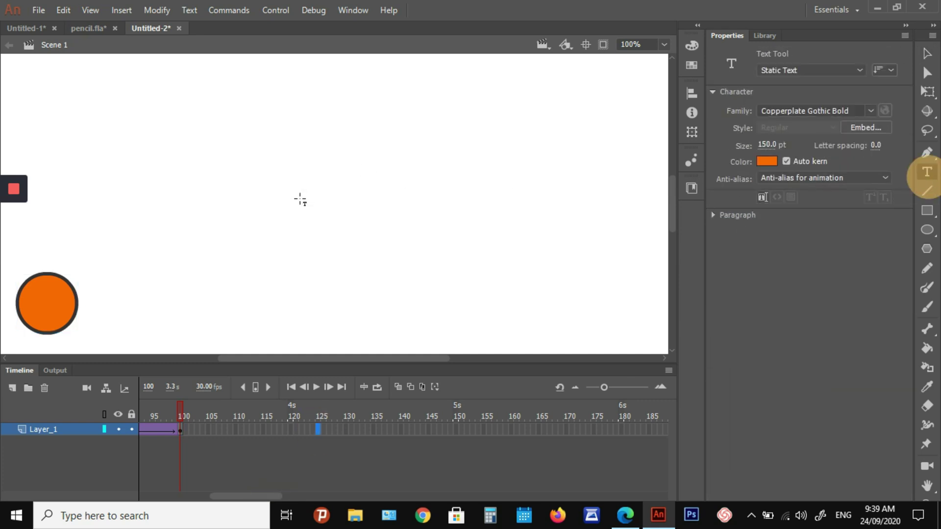
{"action": "left_click", "coordinate": [301, 203]}
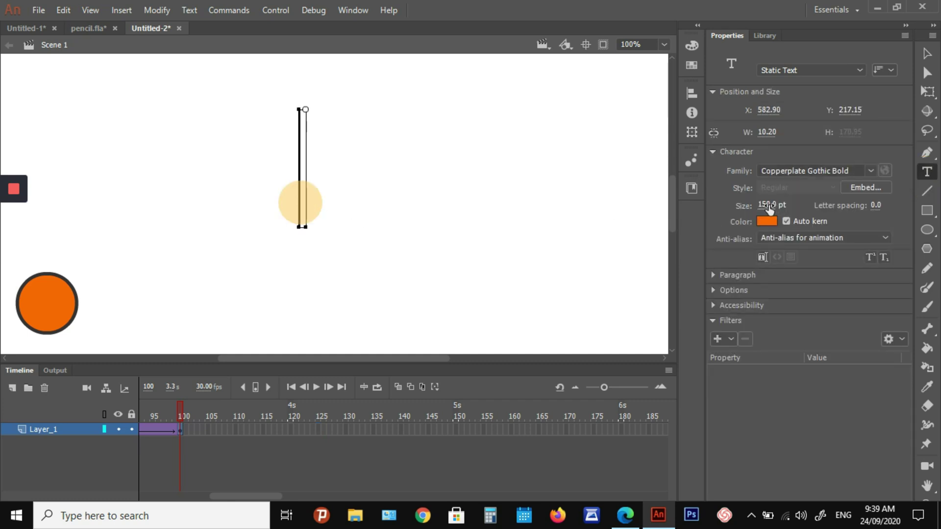
{"action": "left_click", "coordinate": [774, 205]}
{"action": "type", "text": "70"}
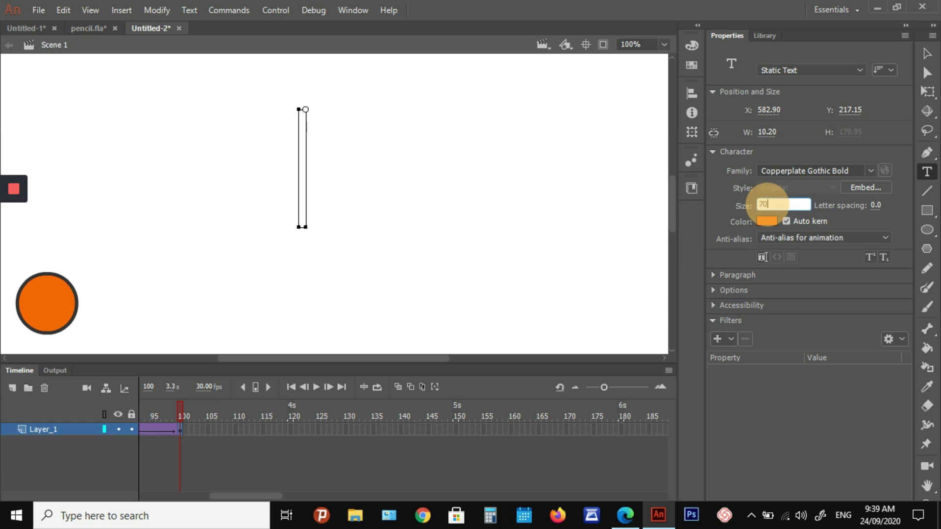
{"action": "key", "text": "Return"}
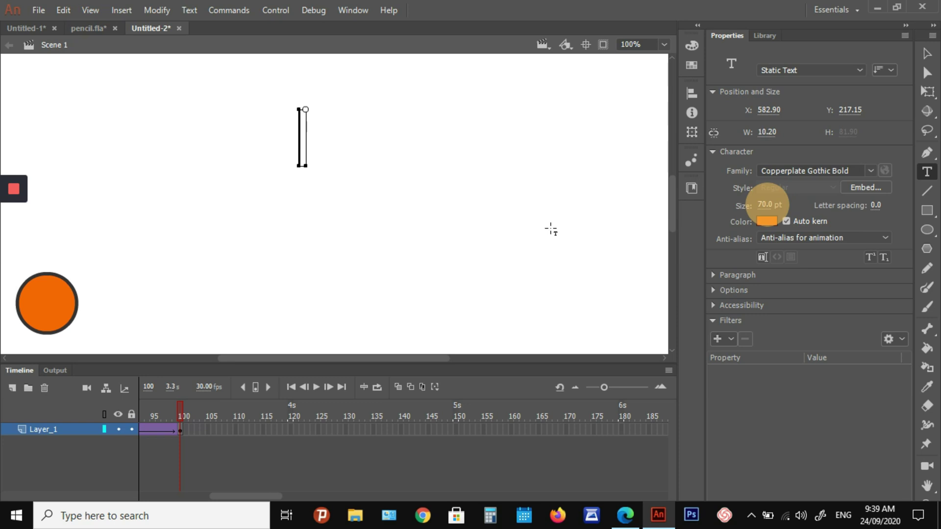
{"action": "type", "text": "CE"}
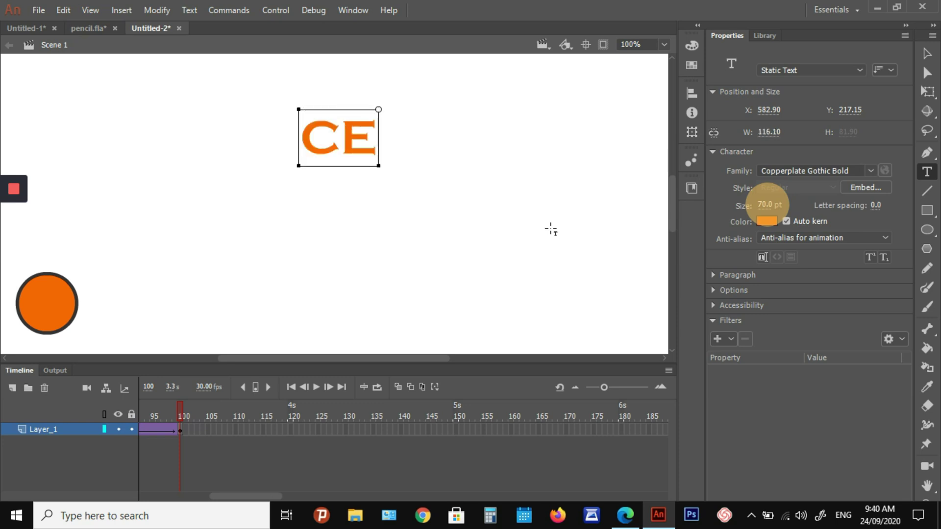
{"action": "type", "text": "IT"}
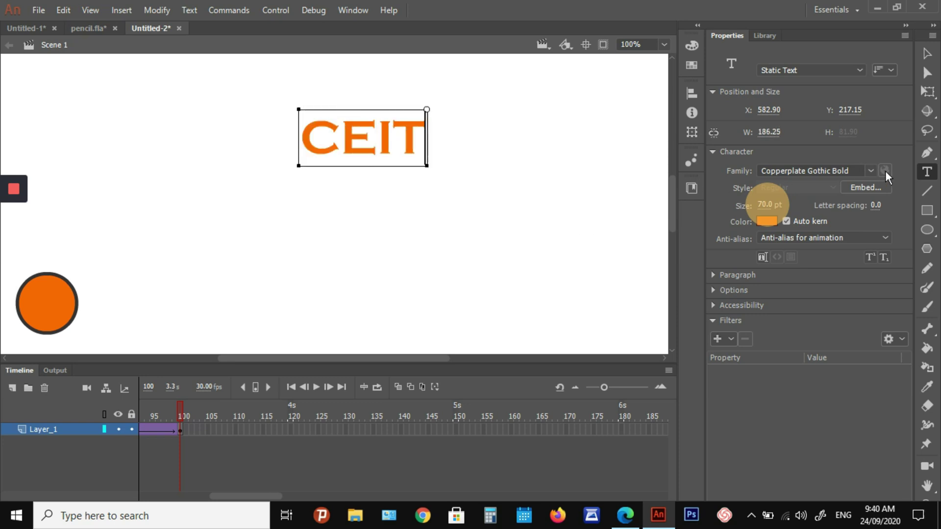
Move the CEIT text to the middle of the stage, at about X 520.90 and Y 315.15.
{"action": "left_click", "coordinate": [926, 54]}
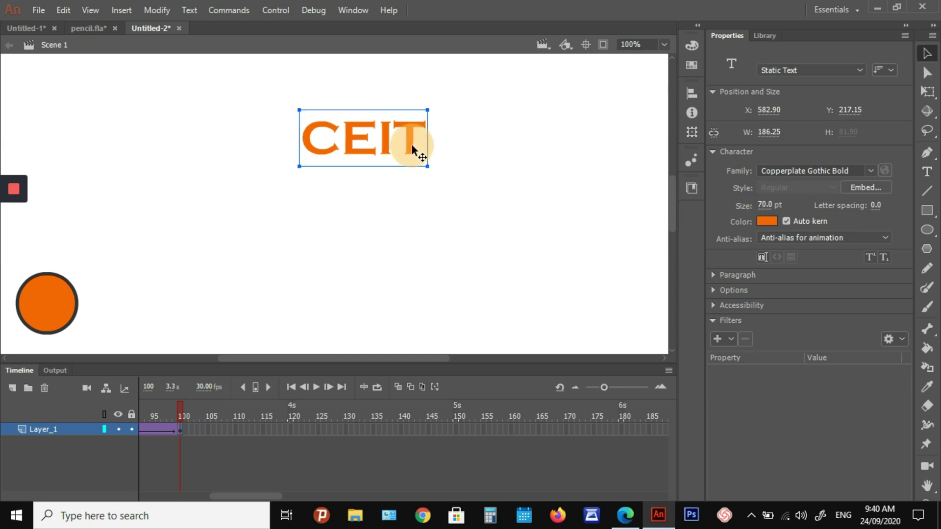
{"action": "left_click_drag", "start_coordinate": [411, 143], "coordinate": [362, 214]}
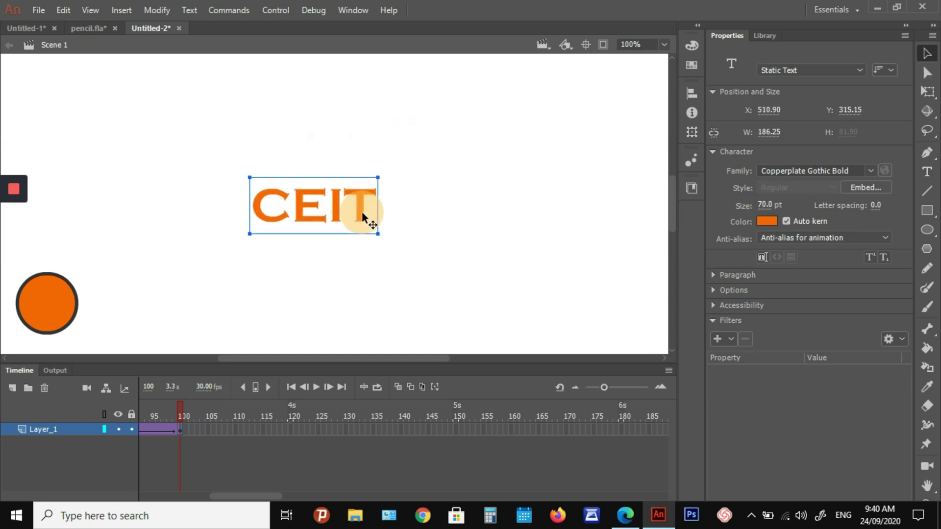
{"action": "key", "text": "ctrl+minus"}
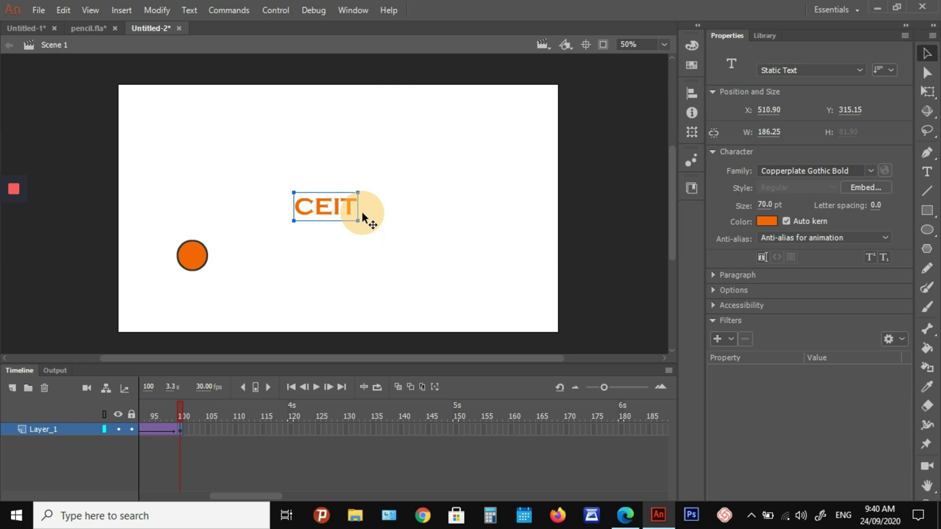
{"action": "key", "text": "ctrl+equal"}
{"action": "left_click_drag", "start_coordinate": [348, 210], "coordinate": [331, 195]}
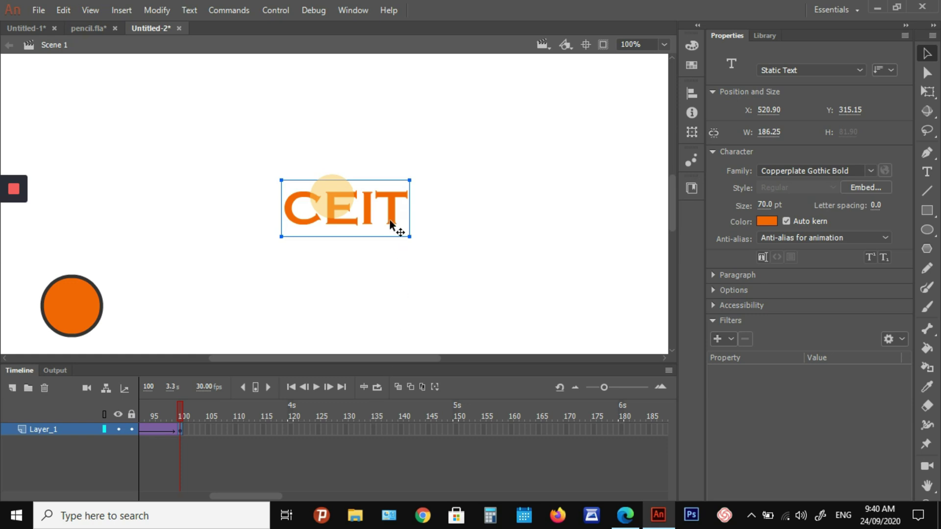
Cut the CEIT text from the keyframe at frame 100, leaving the ball there.
{"action": "left_click", "coordinate": [181, 433]}
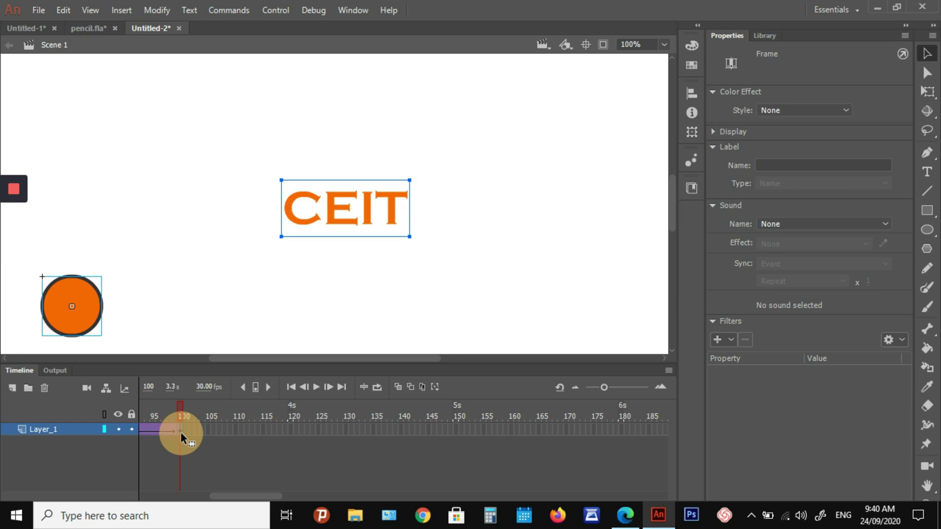
{"action": "left_click", "coordinate": [263, 293]}
{"action": "left_click", "coordinate": [330, 221]}
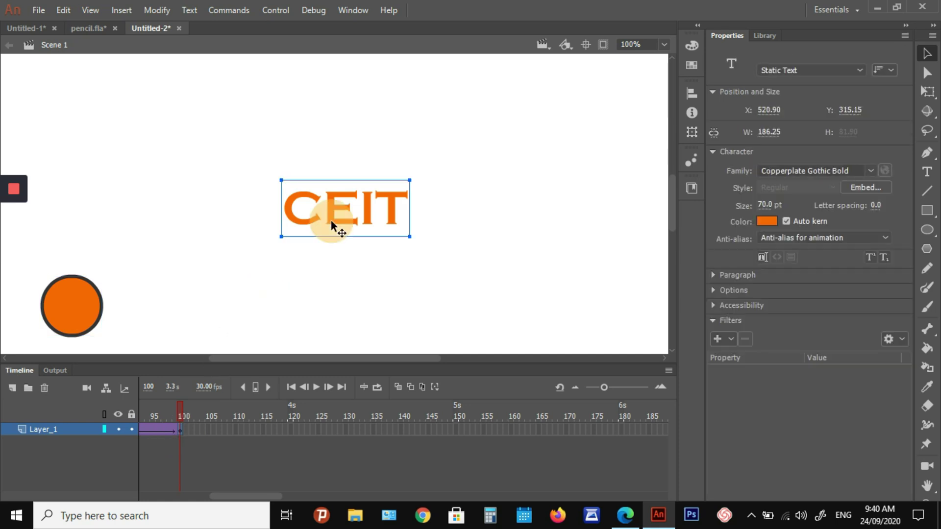
{"action": "key", "text": "Delete"}
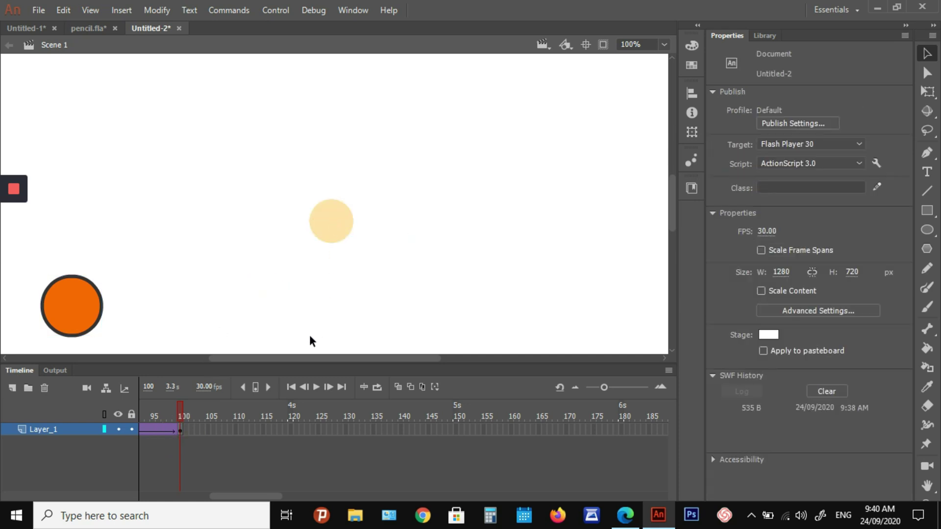
Insert a keyframe at frame 125 and replace its ball with the cut CEIT text, pasted in place.
{"action": "left_click", "coordinate": [319, 431]}
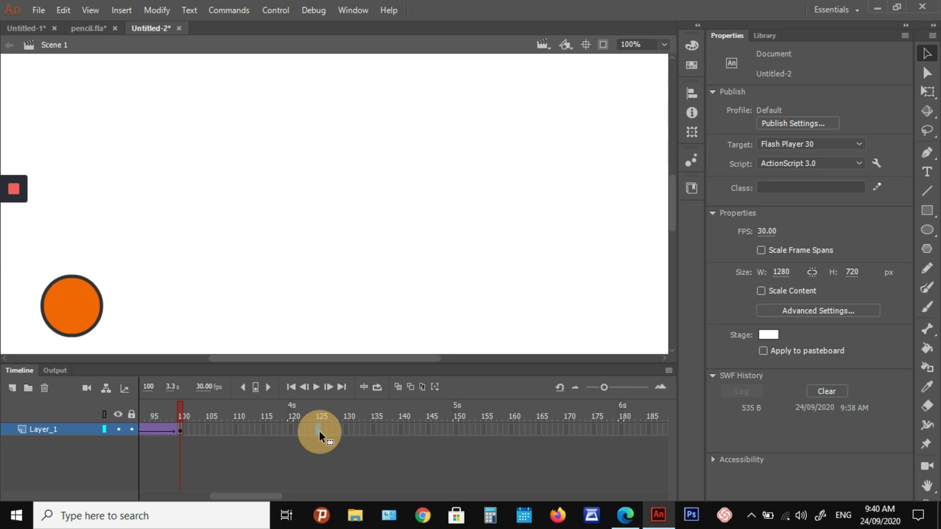
{"action": "key", "text": "F5"}
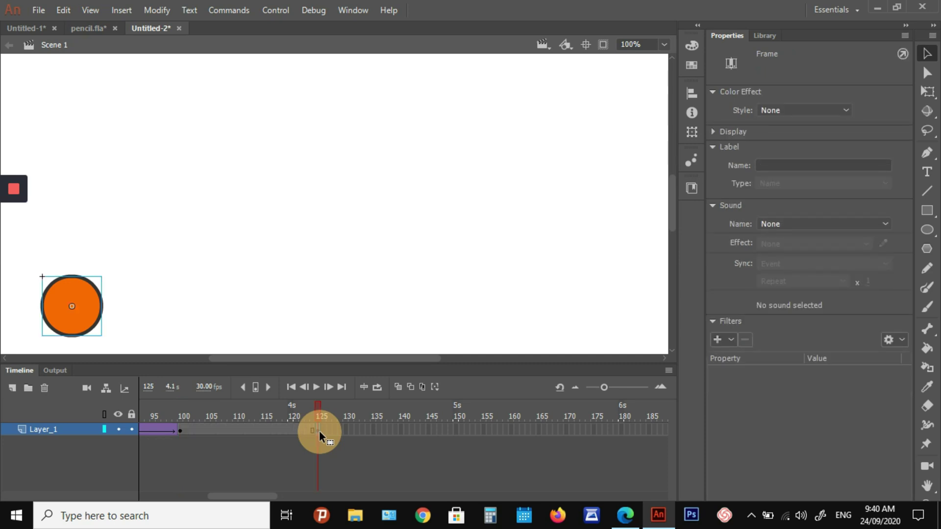
{"action": "key", "text": "Delete"}
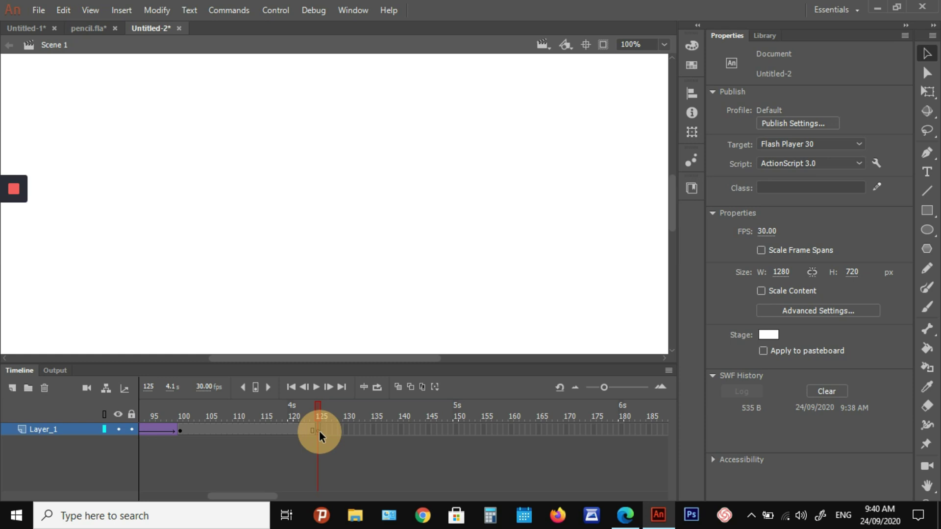
{"action": "key", "text": "ctrl+v"}
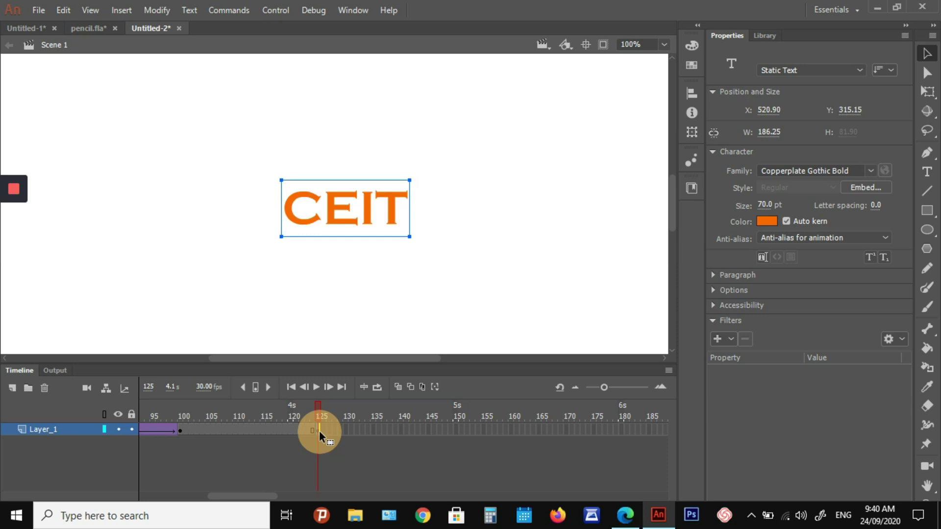
Break the CEIT text at frame 125 apart twice, into separate letters and then into shapes.
{"action": "key", "text": "ctrl+b"}
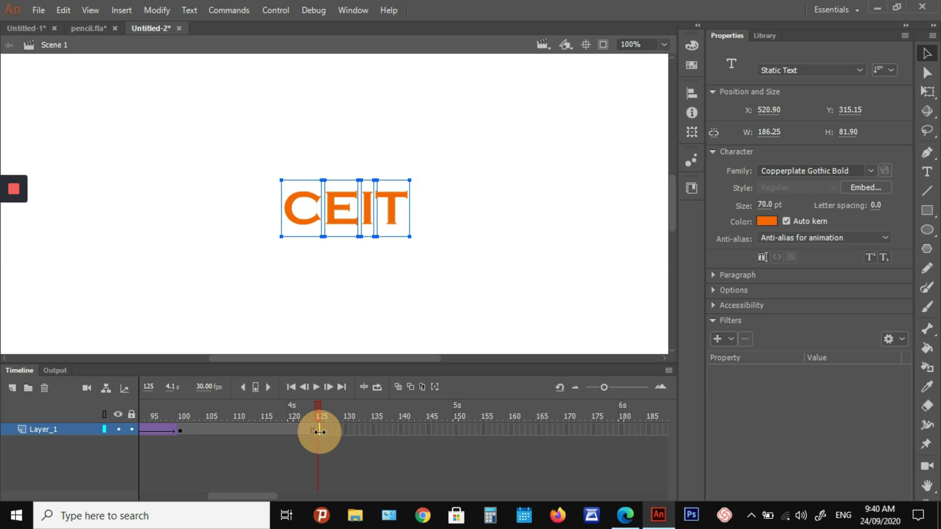
{"action": "key", "text": "ctrl+b"}
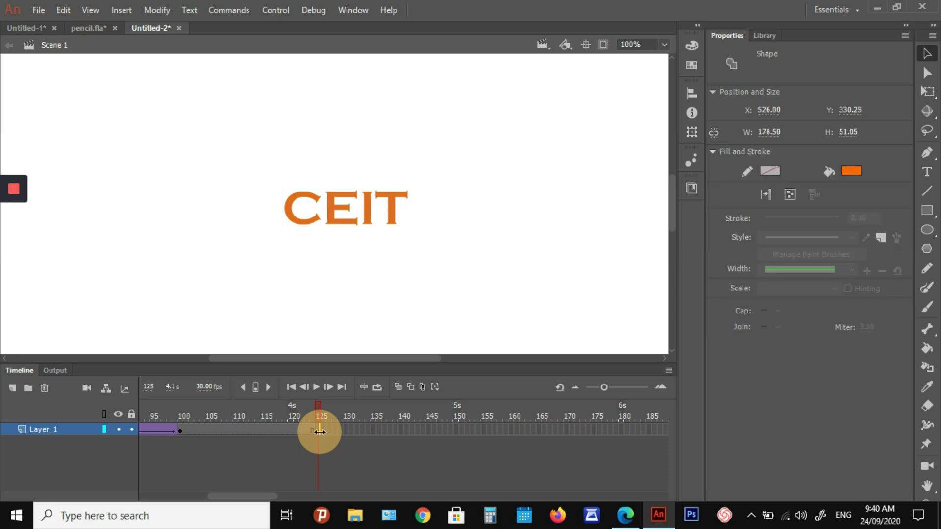
{"action": "left_click", "coordinate": [394, 221]}
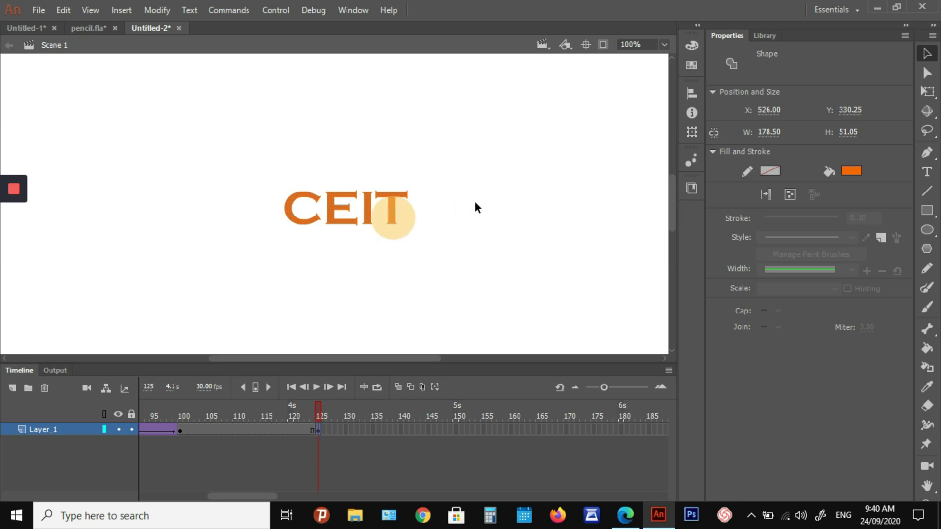
{"action": "left_click", "coordinate": [475, 203]}
Fill the letter I with light orange and the letter C with salmon pink at frame 125.
{"action": "left_click", "coordinate": [369, 212]}
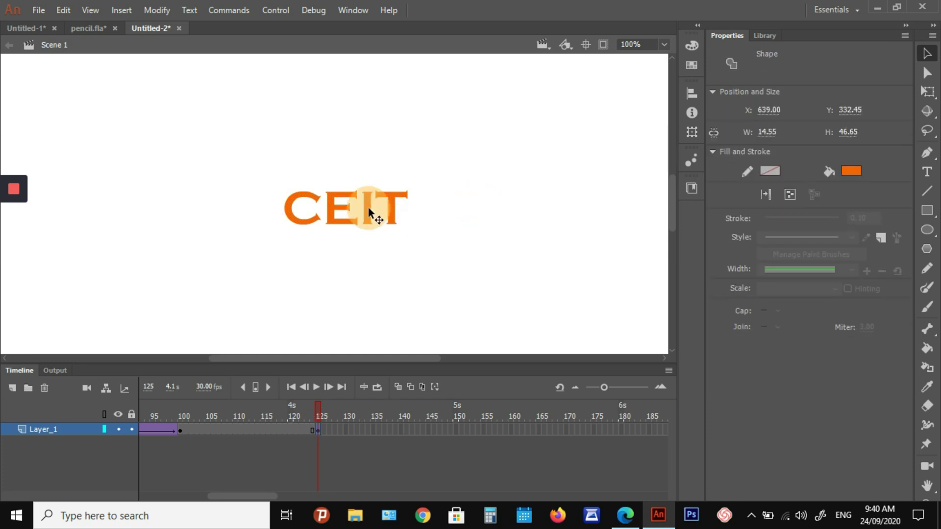
{"action": "left_click", "coordinate": [850, 171]}
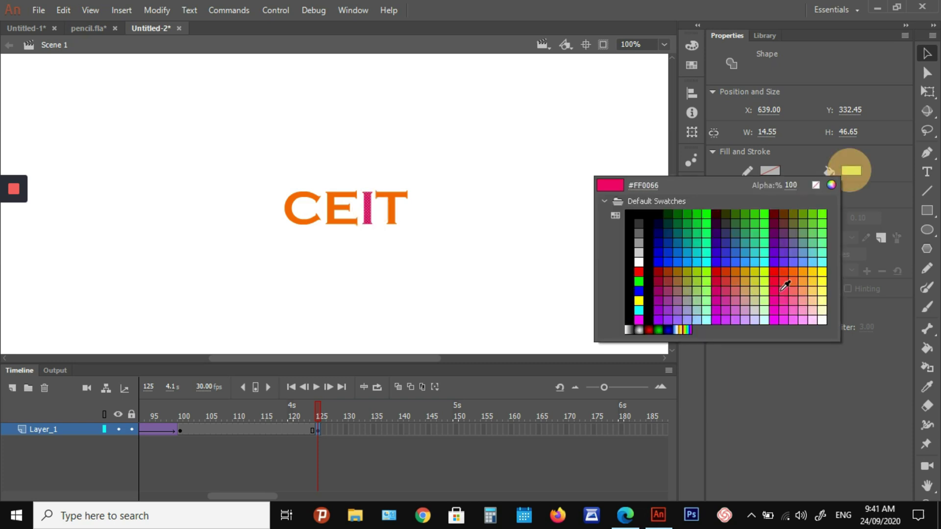
{"action": "left_click", "coordinate": [804, 272]}
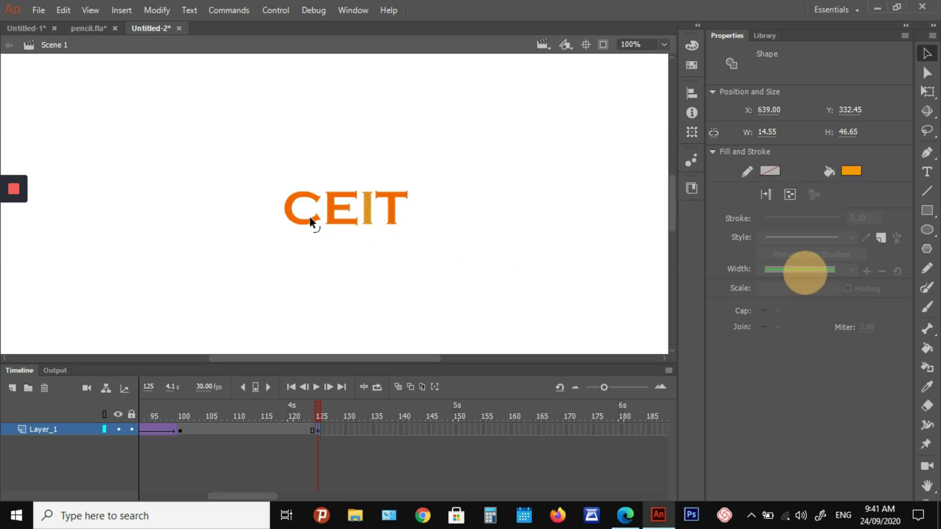
{"action": "left_click", "coordinate": [310, 221]}
{"action": "left_click", "coordinate": [850, 171]}
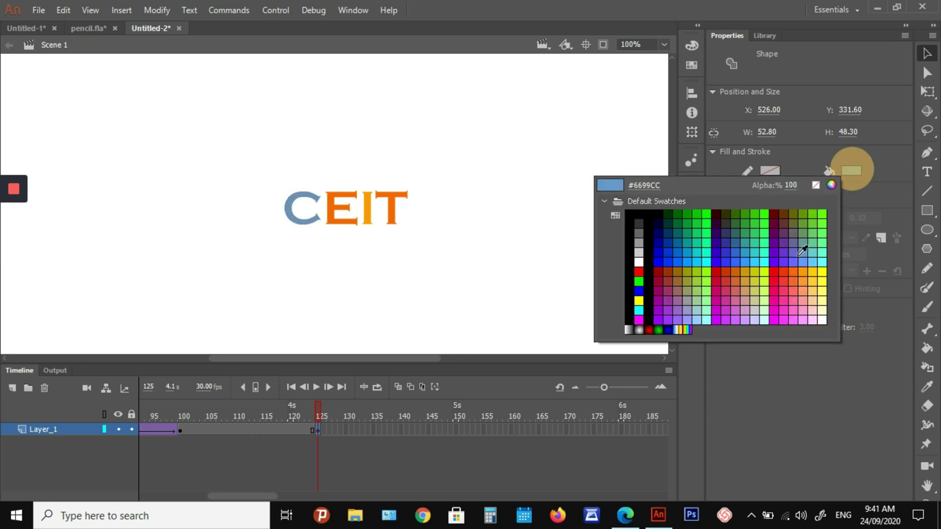
{"action": "left_click", "coordinate": [794, 284]}
Fill the letter T with yellow at frame 125 and deselect it.
{"action": "left_click", "coordinate": [392, 209]}
{"action": "left_click", "coordinate": [852, 170]}
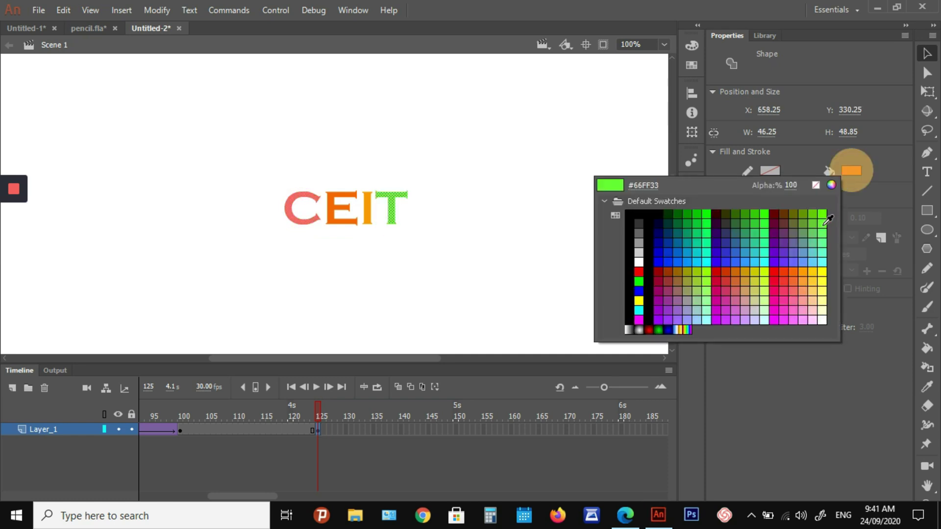
{"action": "left_click", "coordinate": [815, 271]}
{"action": "left_click", "coordinate": [586, 272]}
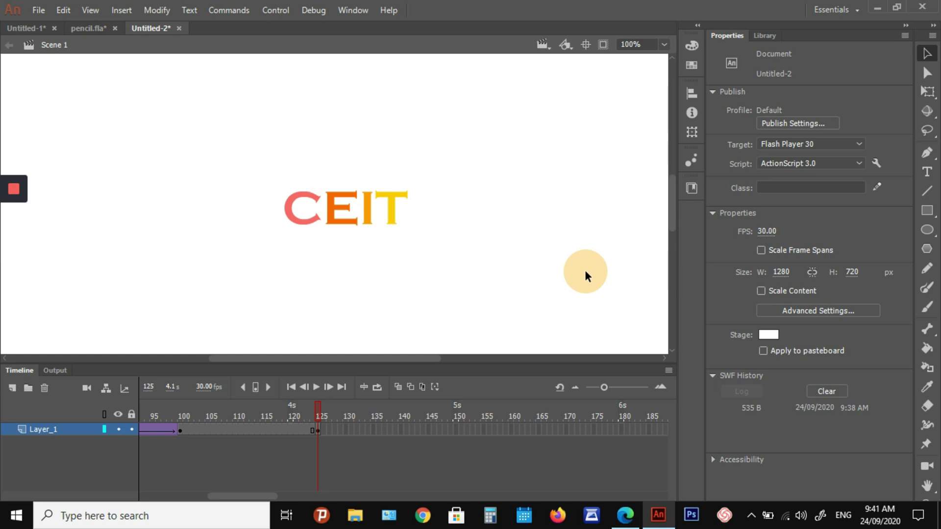
Check whether a shape tween is available between frames 100 and 125, and compare the contents of the two keyframes.
{"action": "right_click", "coordinate": [247, 431]}
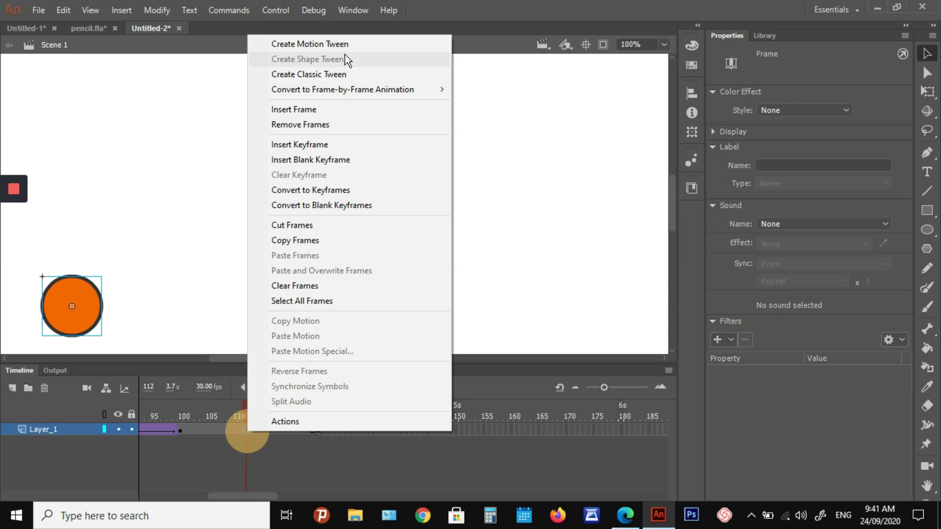
{"action": "left_click", "coordinate": [203, 465]}
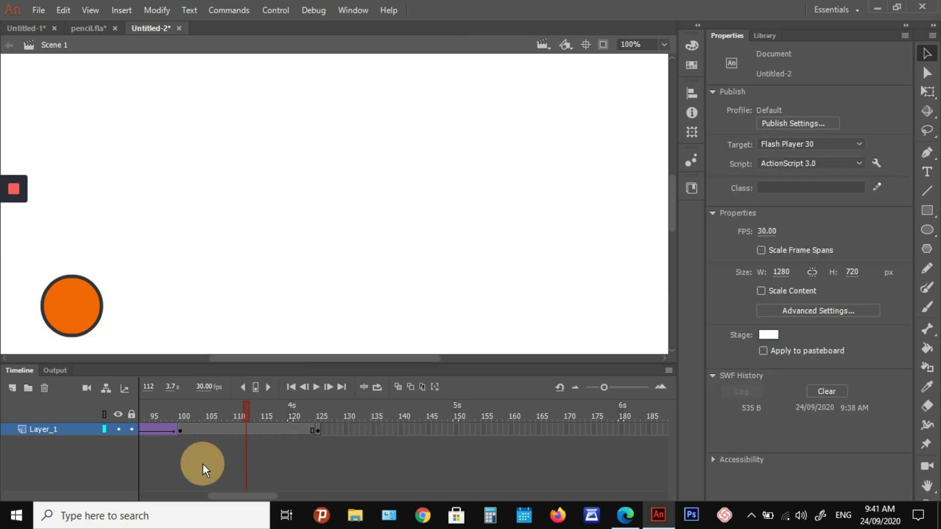
{"action": "left_click", "coordinate": [317, 429]}
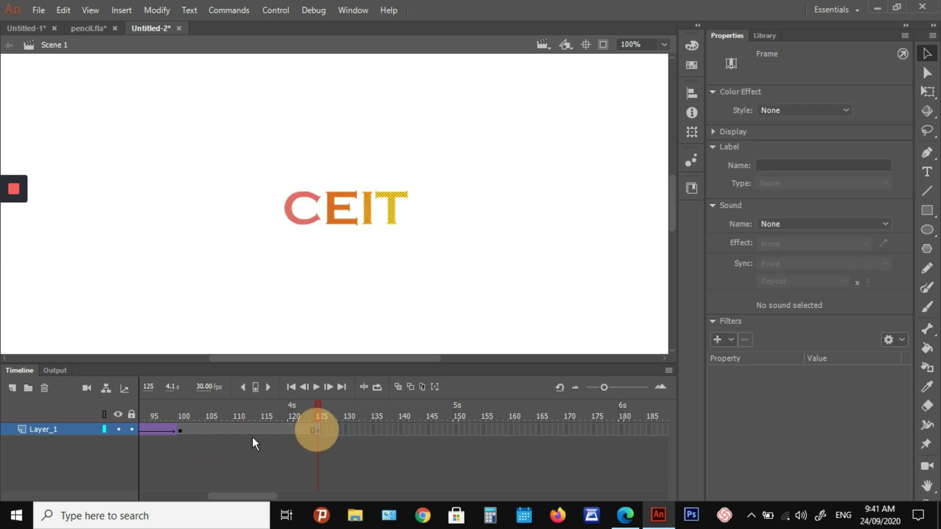
{"action": "left_click", "coordinate": [179, 429]}
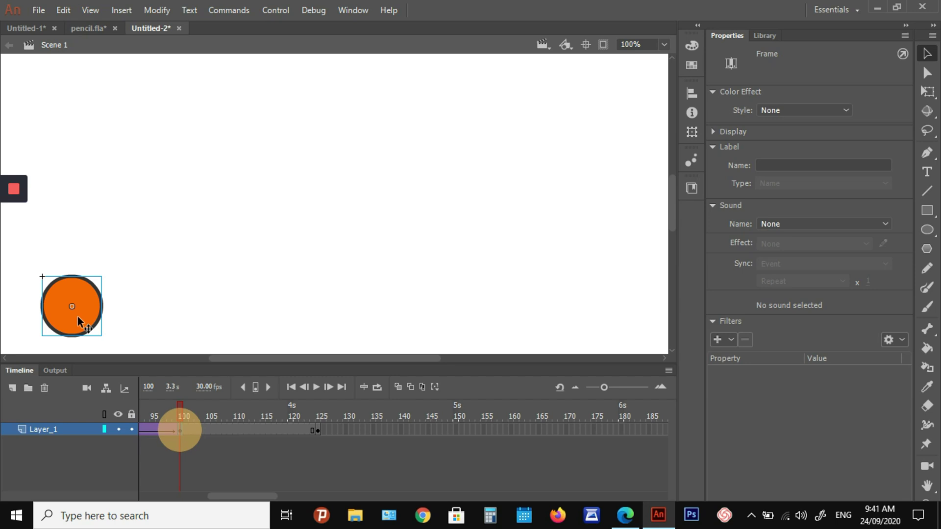
{"action": "left_click", "coordinate": [227, 481]}
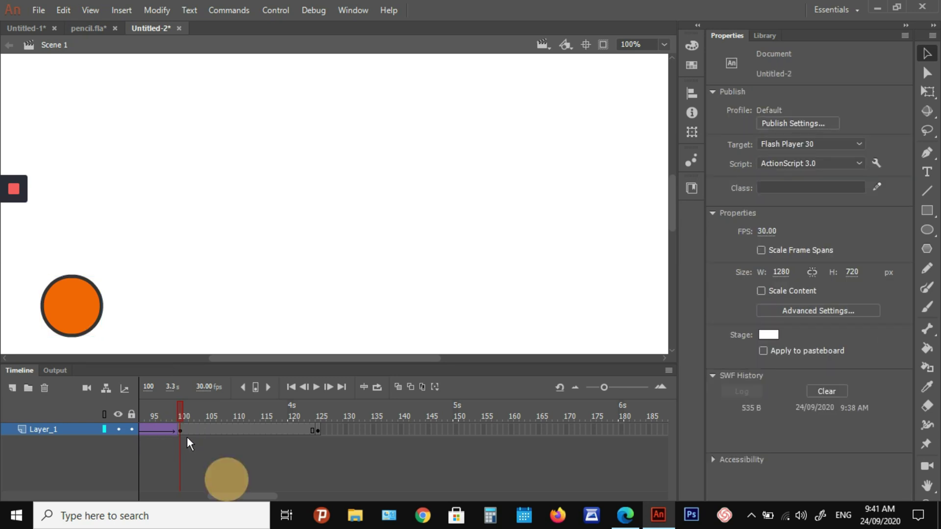
{"action": "left_click", "coordinate": [180, 430]}
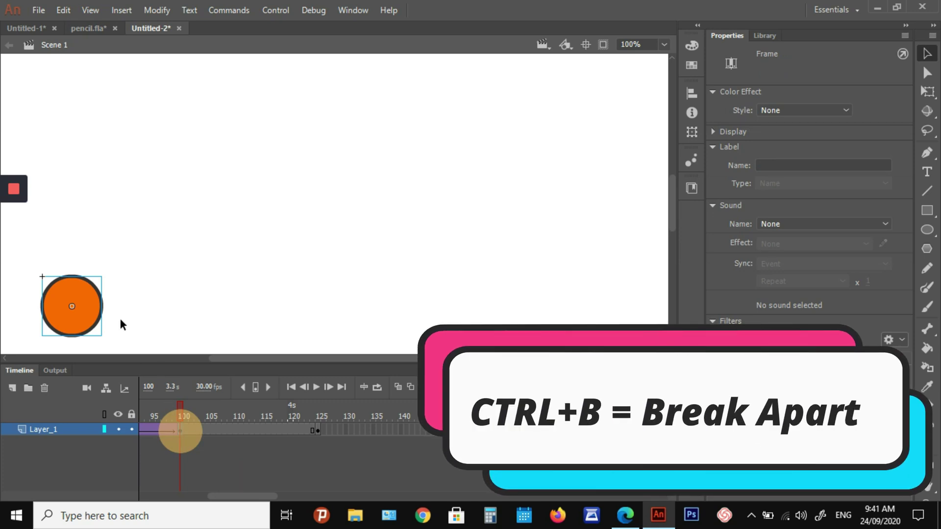
Break the ball symbol at frame 100 apart into a shape and create a shape tween between frames 100 and 125.
{"action": "right_click", "coordinate": [79, 308]}
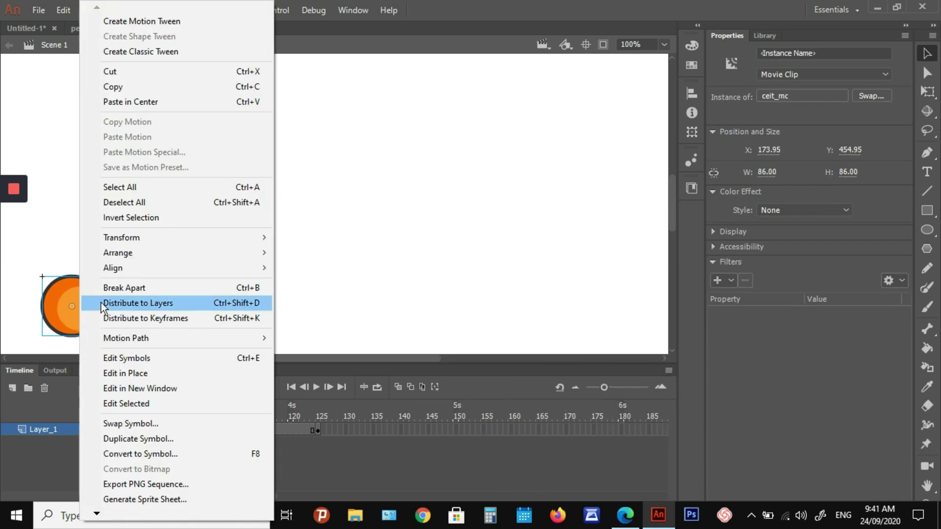
{"action": "left_click", "coordinate": [122, 289]}
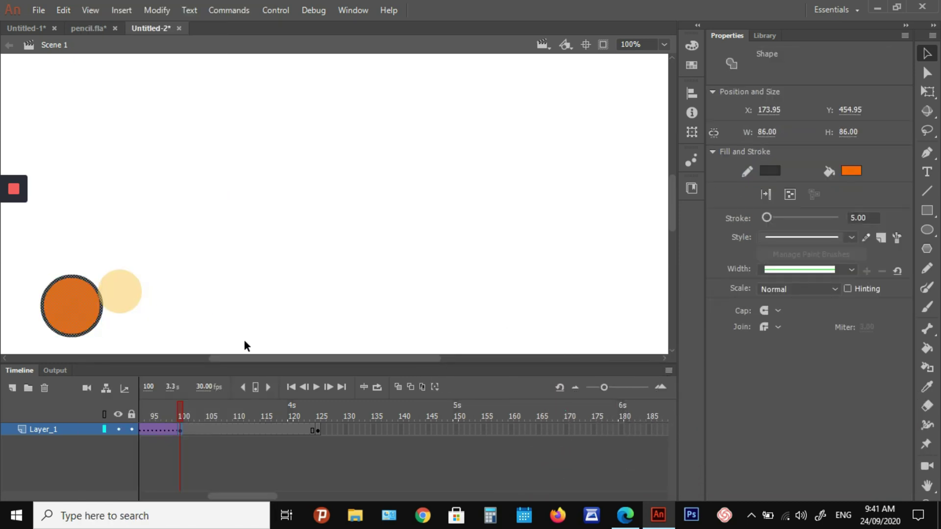
{"action": "left_click", "coordinate": [251, 430]}
{"action": "right_click", "coordinate": [251, 429]}
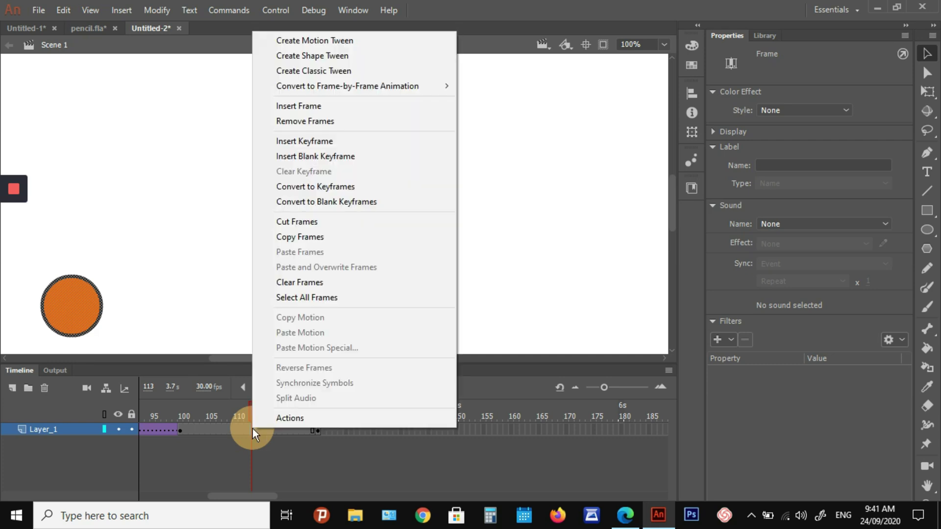
{"action": "left_click", "coordinate": [335, 56]}
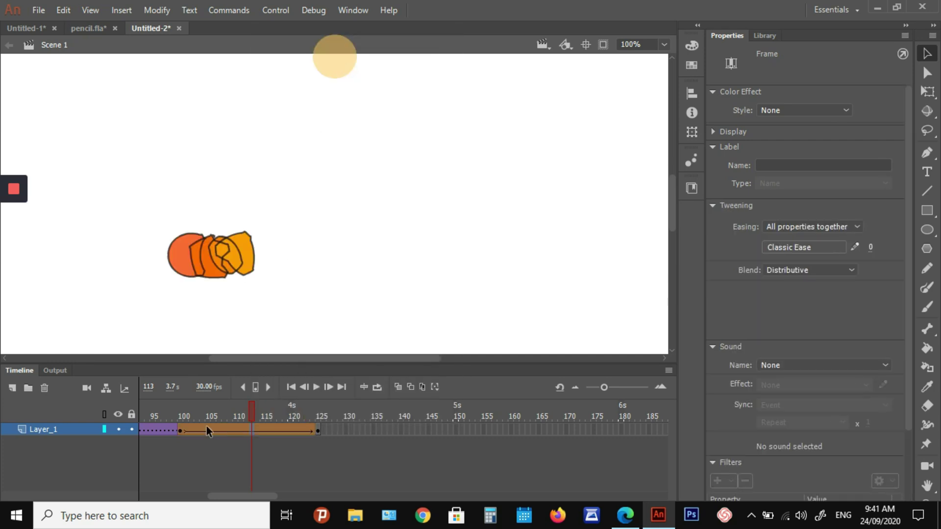
Preview the shape tween from frame 100 to 125 on the timeline, and test the movie.
{"action": "left_click", "coordinate": [181, 429]}
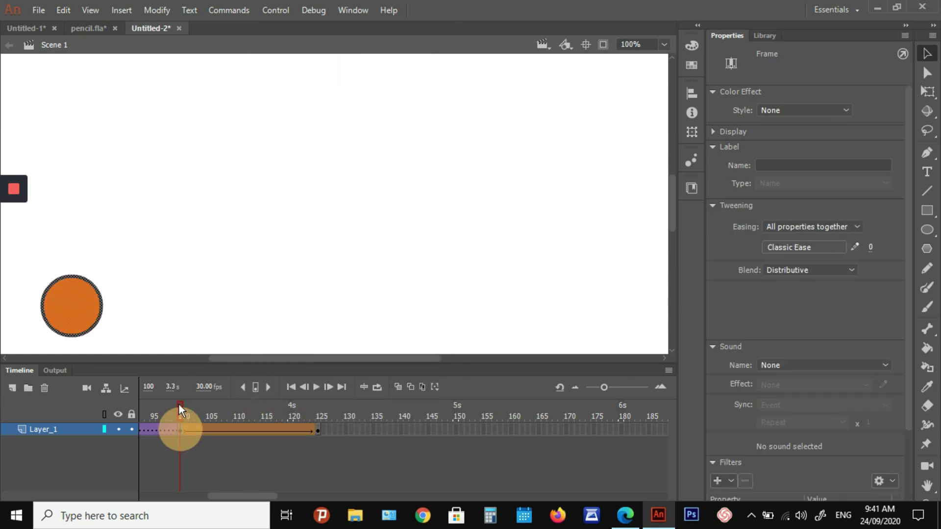
{"action": "left_click_drag", "start_coordinate": [180, 401], "coordinate": [352, 413]}
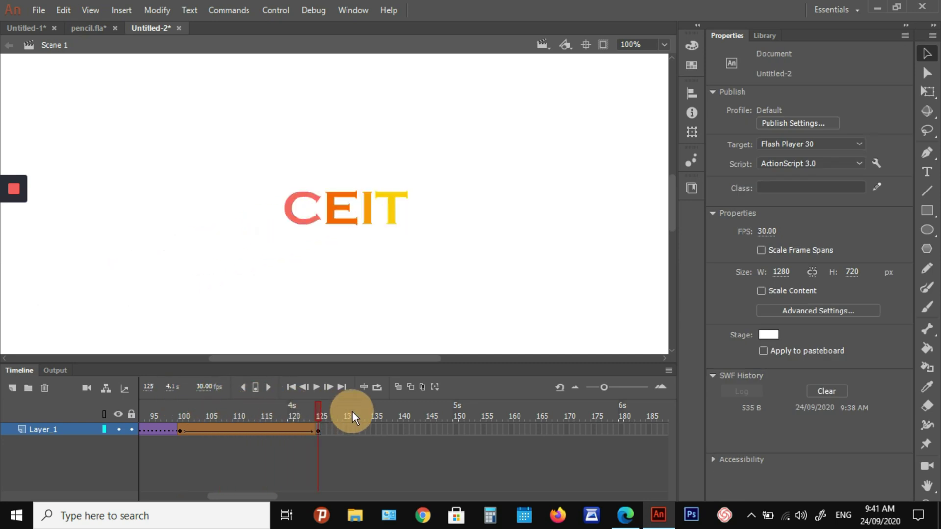
{"action": "key", "text": "ctrl+Return"}
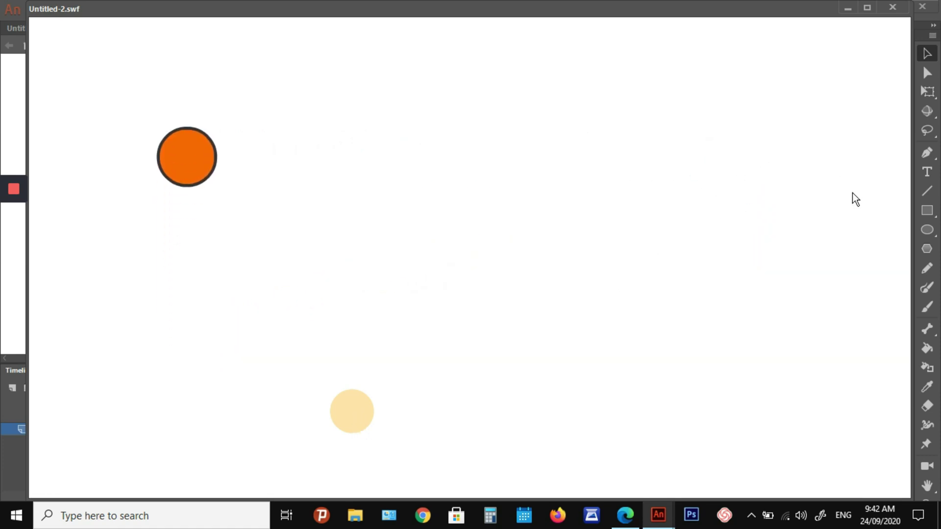
{"action": "left_click", "coordinate": [892, 9]}
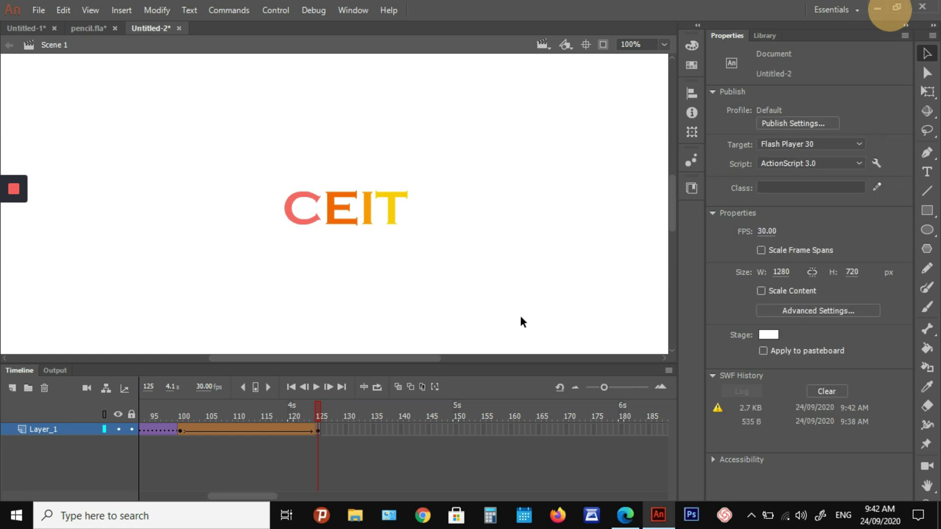
Examine the broken classic tween between frames 75 and 100 and compare the ball in its two keyframes.
{"action": "left_click_drag", "start_coordinate": [272, 494], "coordinate": [248, 498]}
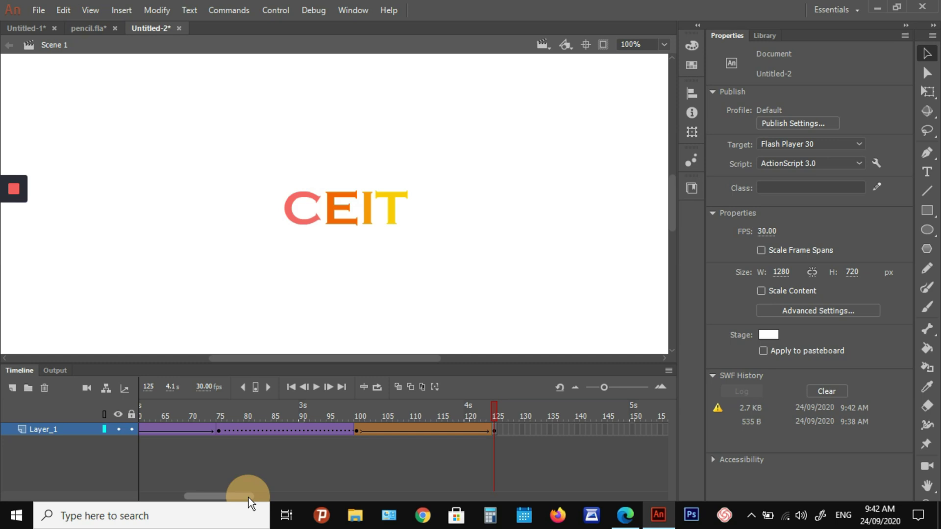
{"action": "left_click", "coordinate": [357, 431]}
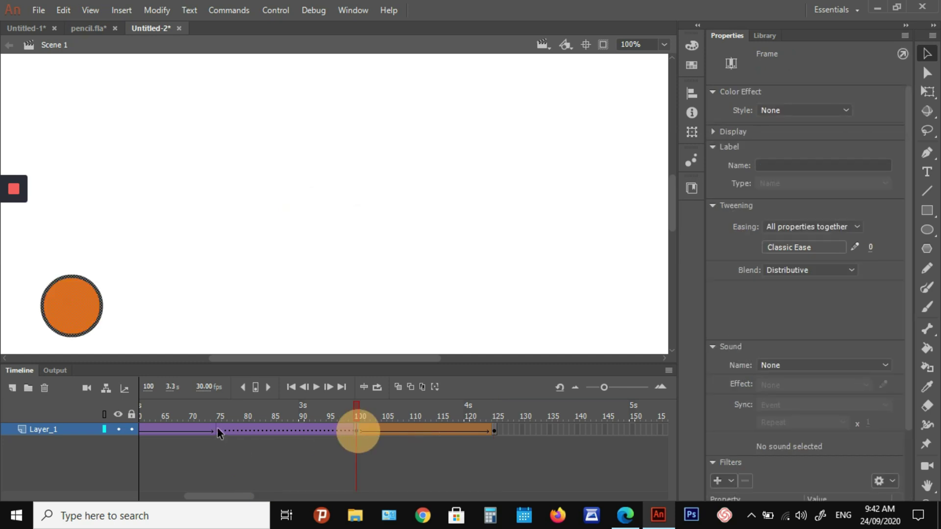
{"action": "left_click", "coordinate": [243, 429]}
{"action": "right_click", "coordinate": [242, 428]}
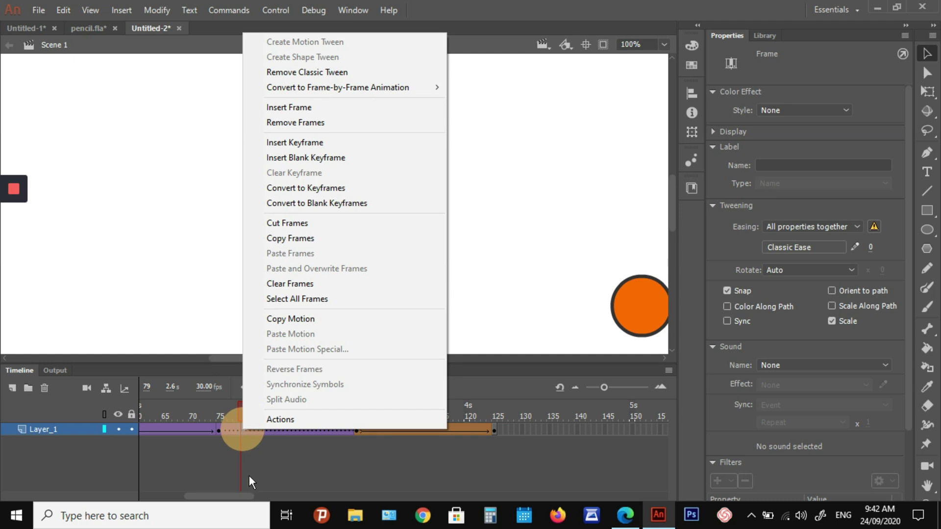
{"action": "left_click", "coordinate": [278, 466]}
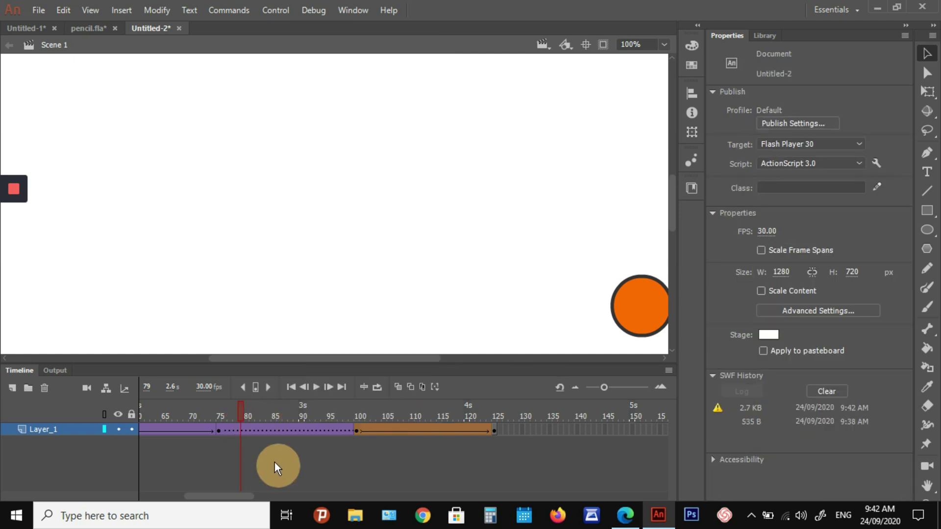
{"action": "left_click", "coordinate": [218, 429]}
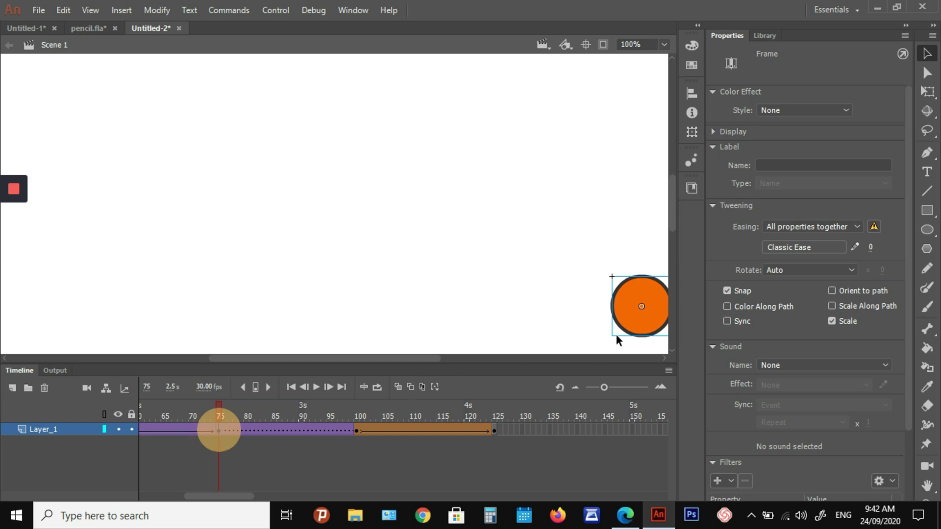
{"action": "left_click", "coordinate": [637, 324]}
Convert the ball shape at frame 100 into a Movie Clip symbol with the default name.
{"action": "left_click", "coordinate": [355, 430]}
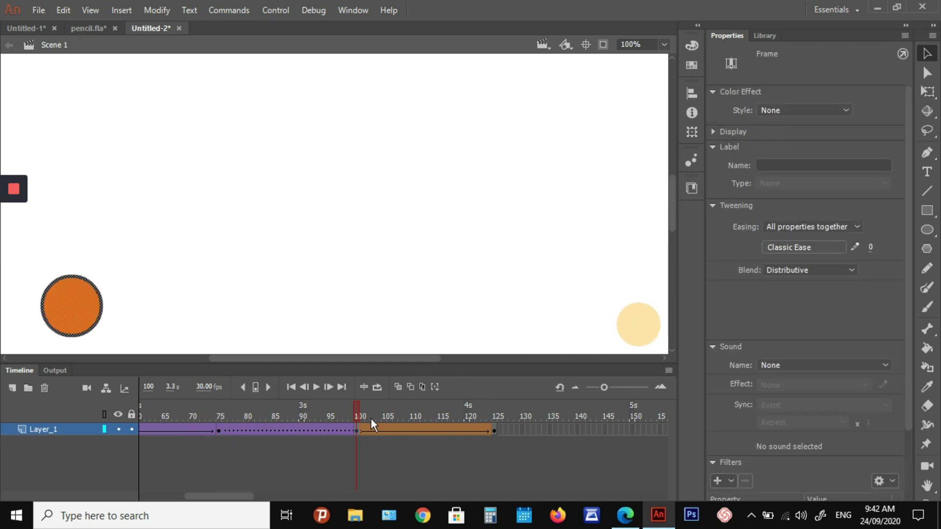
{"action": "left_click", "coordinate": [83, 307]}
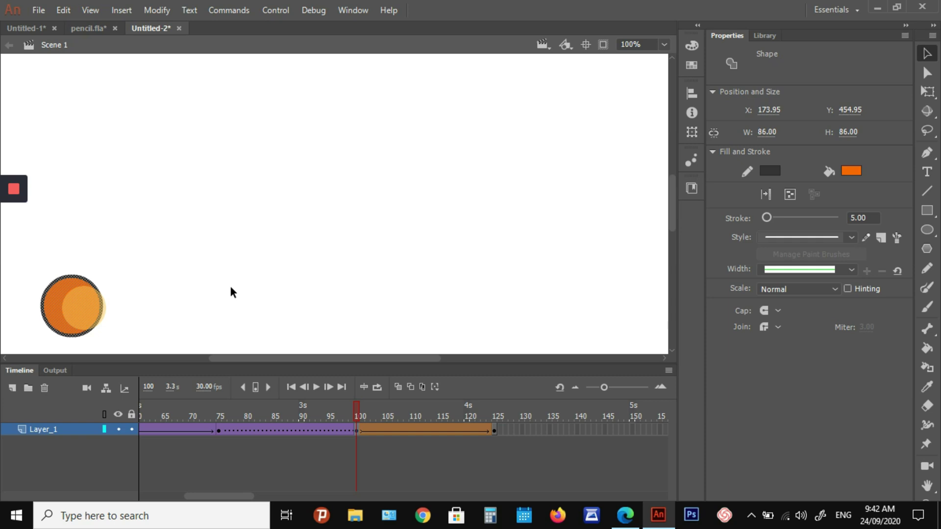
{"action": "key", "text": "F8"}
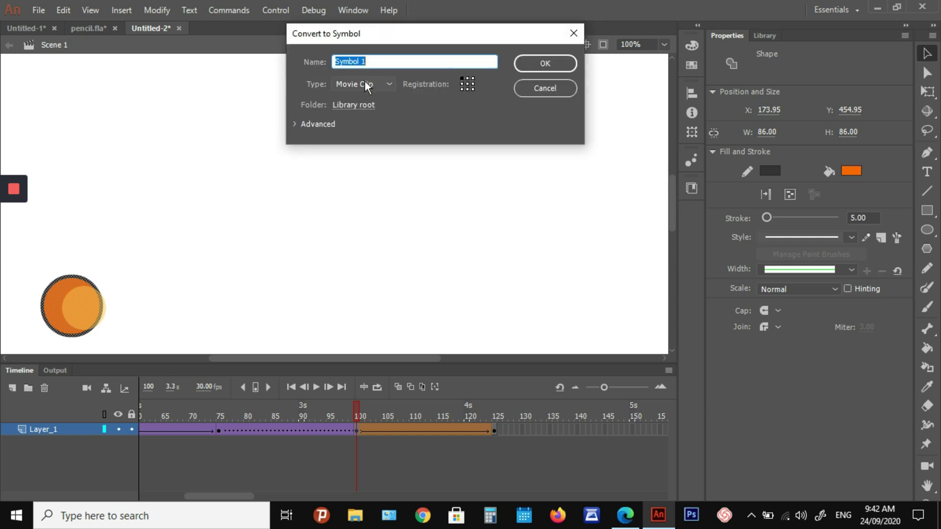
{"action": "left_click", "coordinate": [533, 68]}
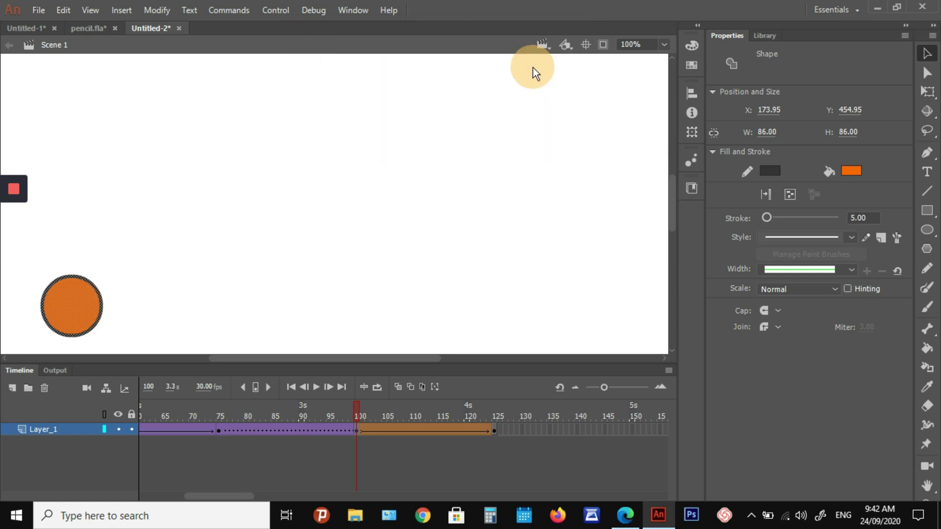
Check the tweens on both sides of frame 100, preview the motion from frame 75, and test the movie.
{"action": "left_click", "coordinate": [300, 430]}
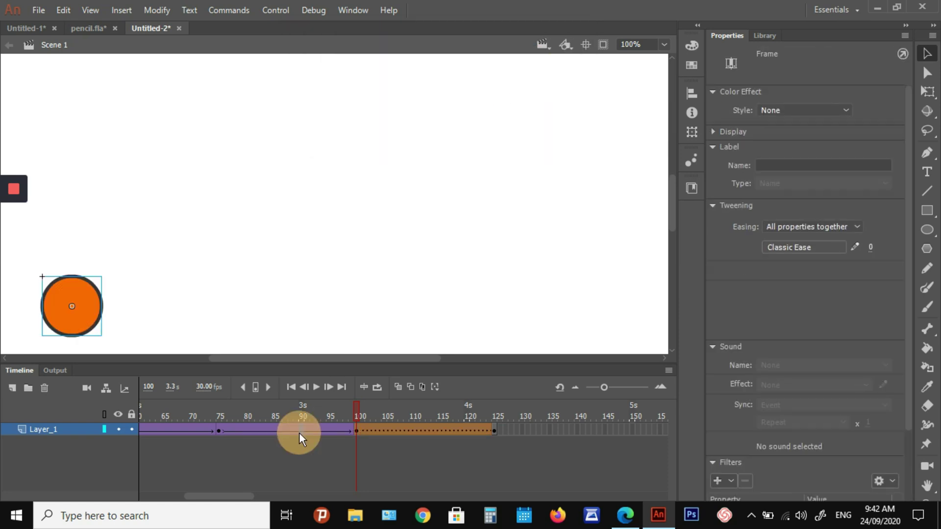
{"action": "left_click", "coordinate": [395, 429]}
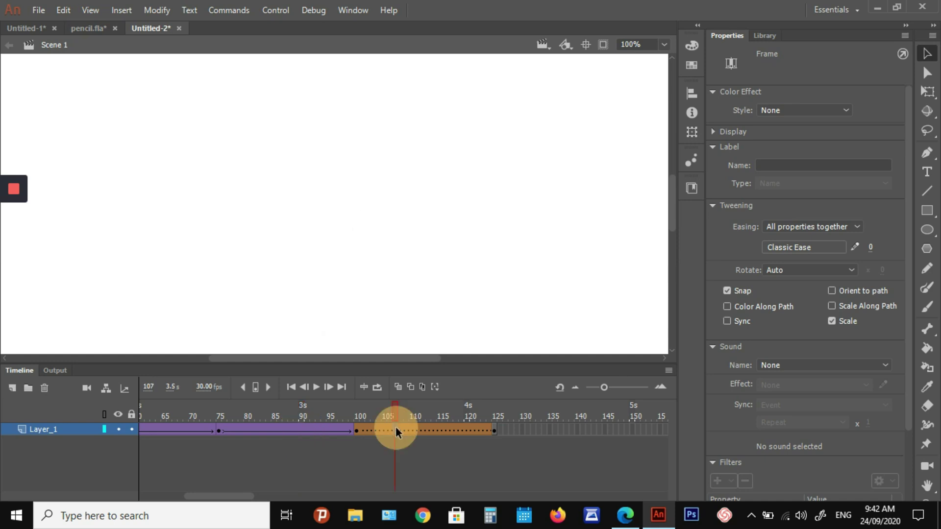
{"action": "left_click", "coordinate": [328, 431]}
{"action": "left_click", "coordinate": [219, 429]}
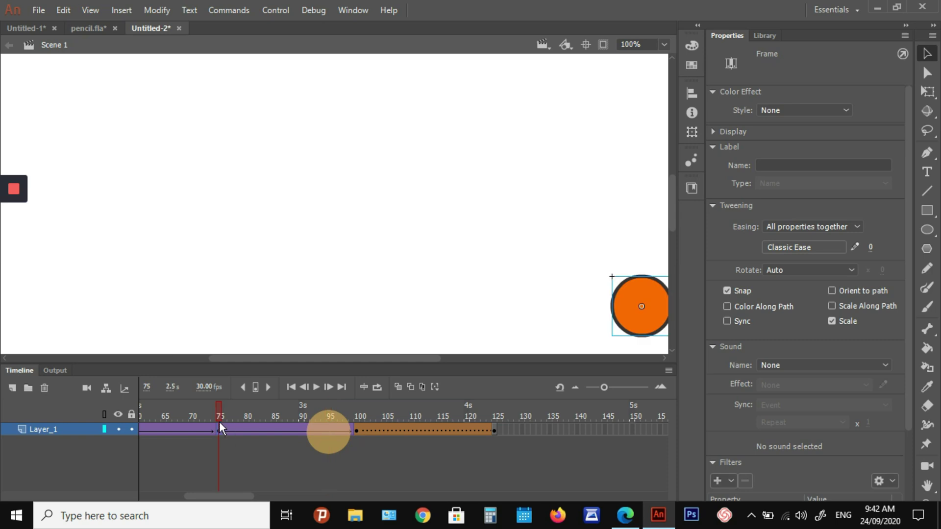
{"action": "left_click_drag", "start_coordinate": [220, 404], "coordinate": [279, 422]}
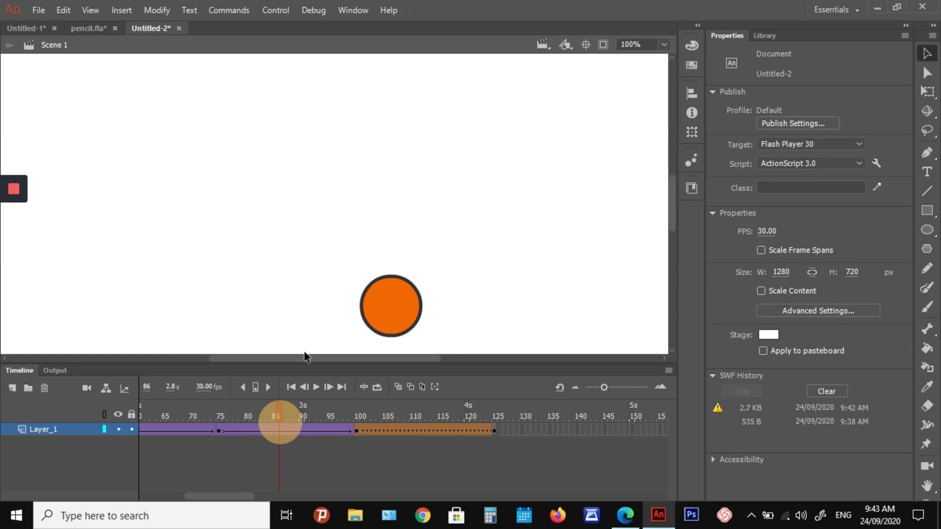
{"action": "key", "text": "ctrl+Return"}
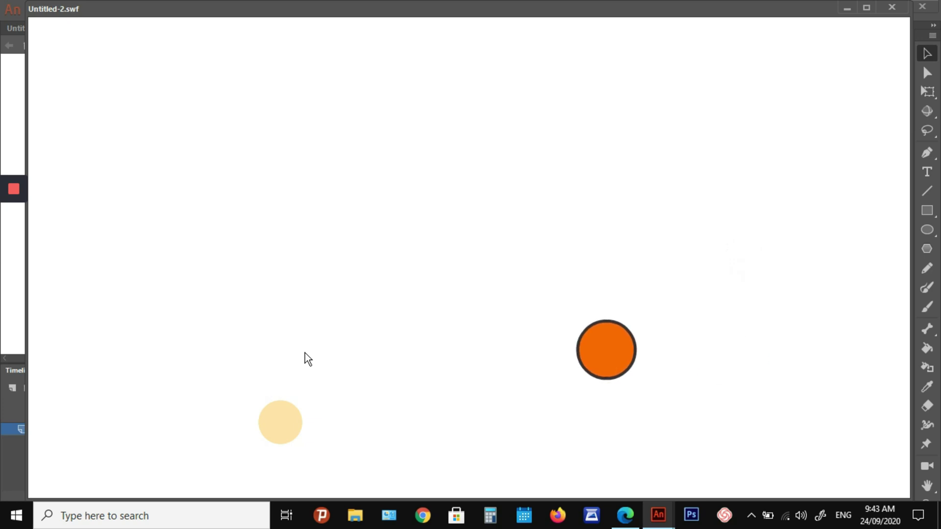
{"action": "left_click", "coordinate": [890, 9]}
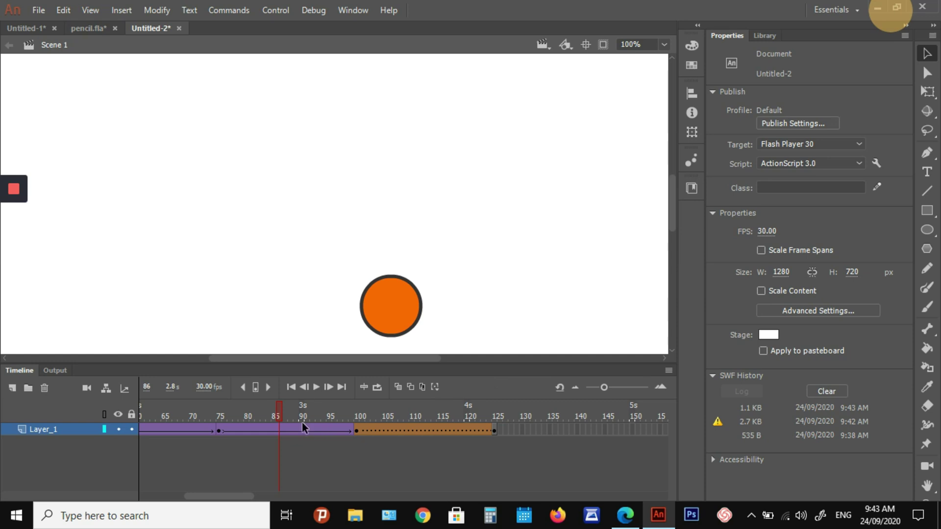
Add a keyframe at frame 101 that holds a copy of the ball from frame 100.
{"action": "left_click", "coordinate": [355, 432]}
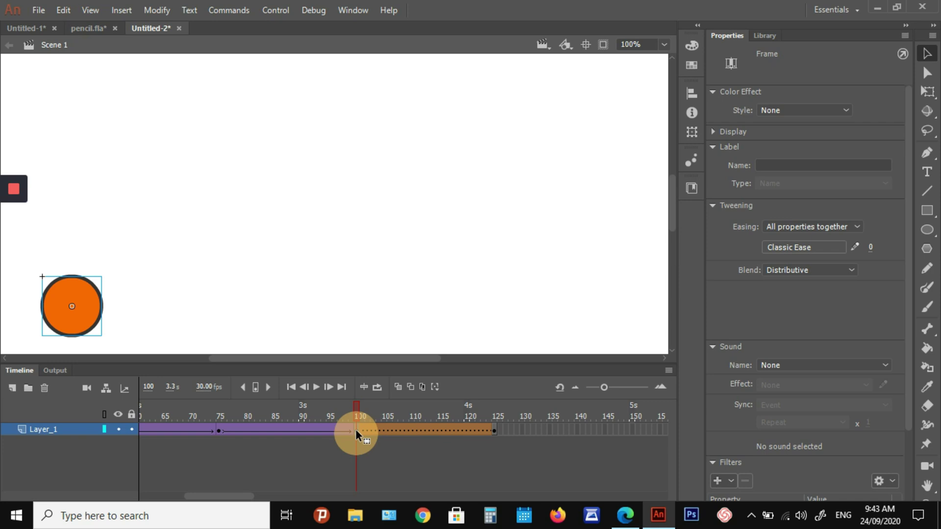
{"action": "left_click", "coordinate": [363, 430]}
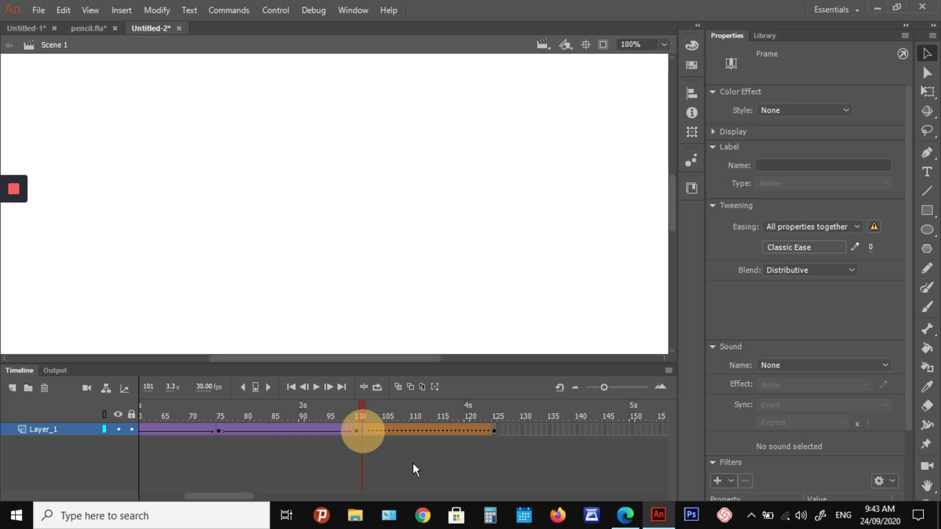
{"action": "left_click", "coordinate": [447, 268]}
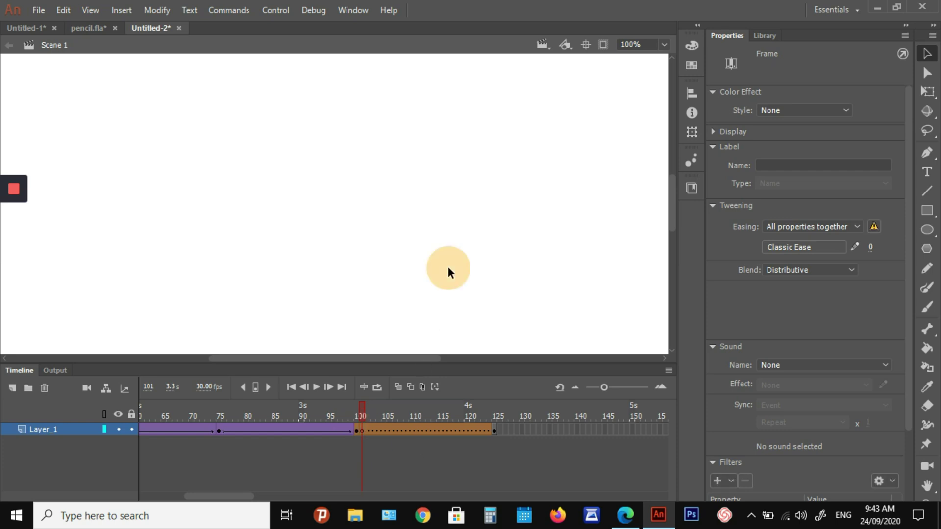
{"action": "left_click", "coordinate": [363, 432]}
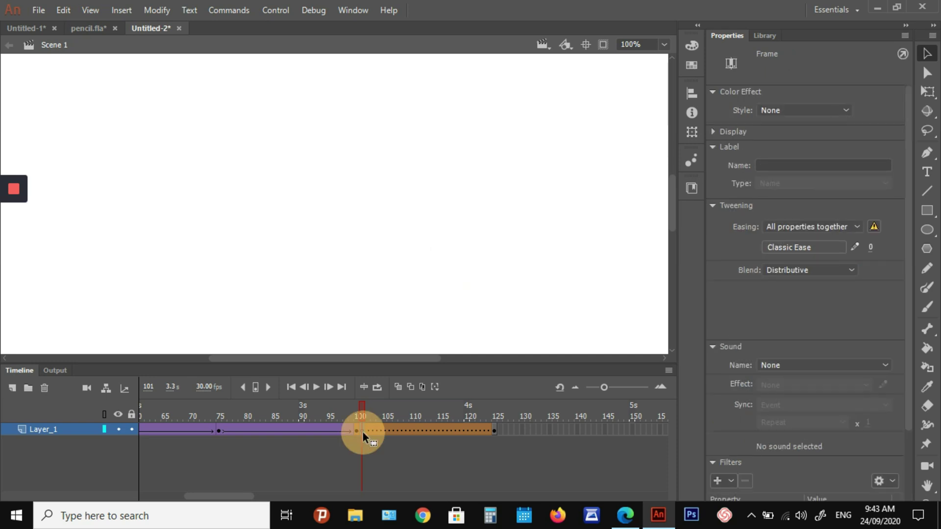
{"action": "left_click", "coordinate": [355, 431]}
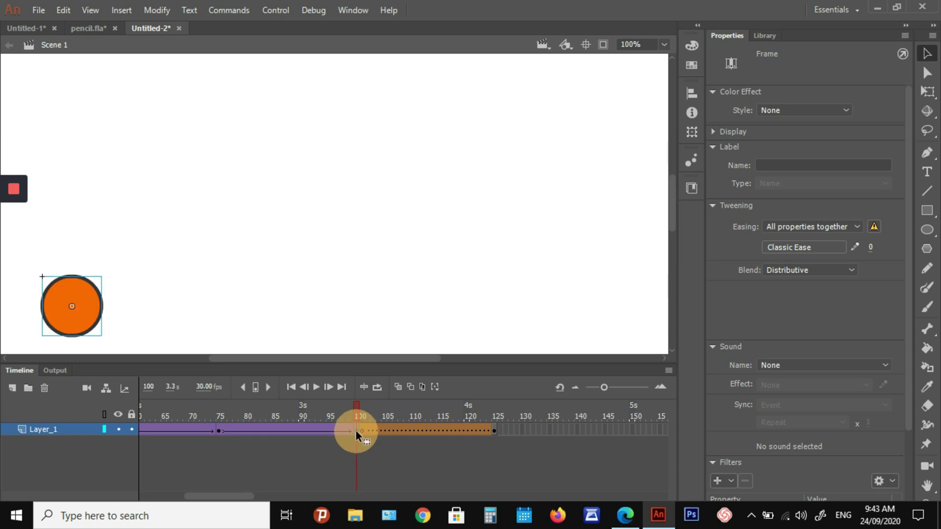
{"action": "left_click", "coordinate": [362, 430]}
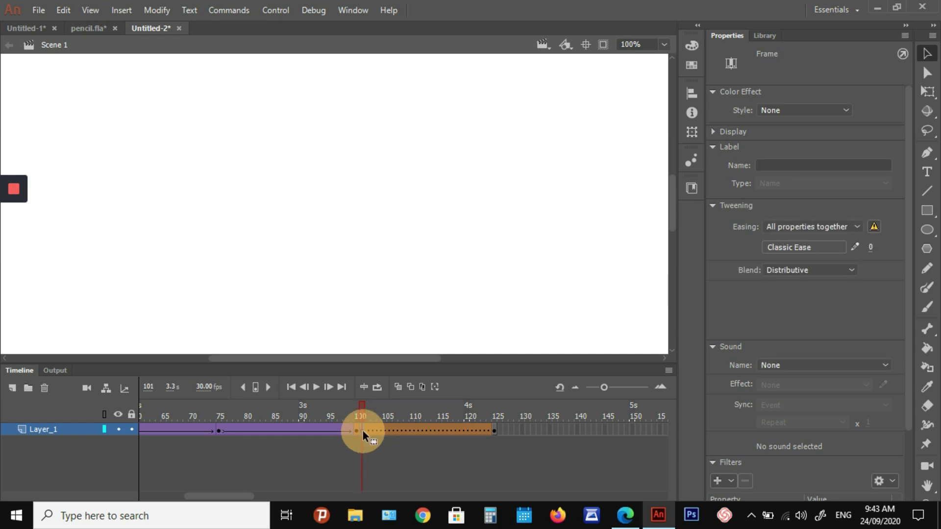
{"action": "left_click", "coordinate": [362, 431]}
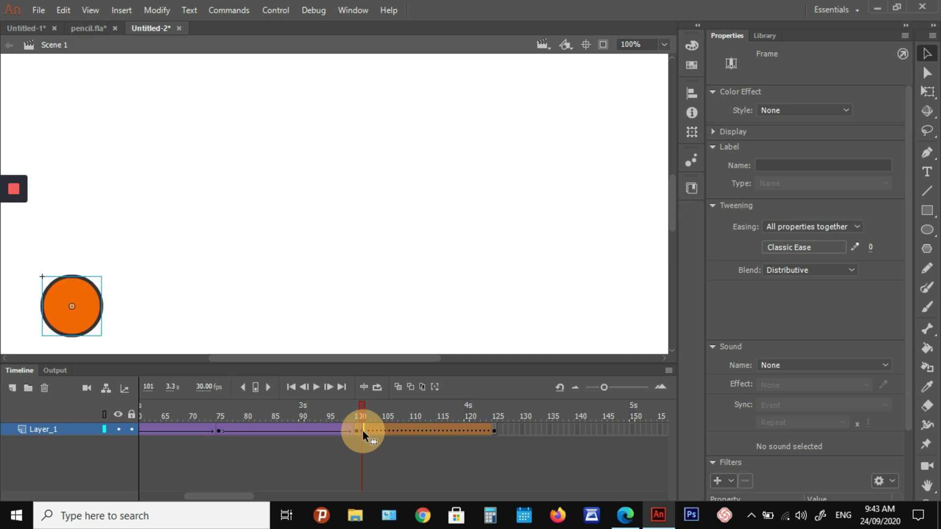
Break the ball at frame 101 apart into a shape and test the movie.
{"action": "right_click", "coordinate": [83, 296]}
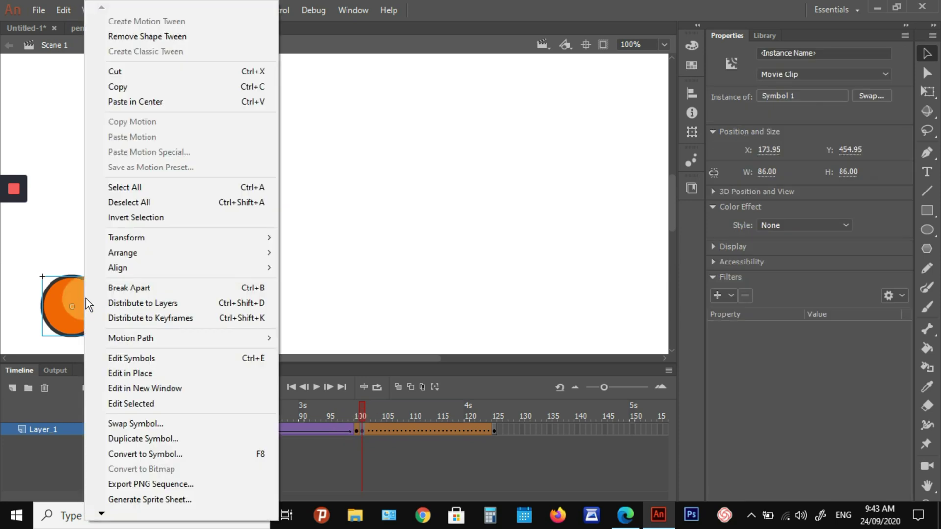
{"action": "left_click", "coordinate": [136, 288]}
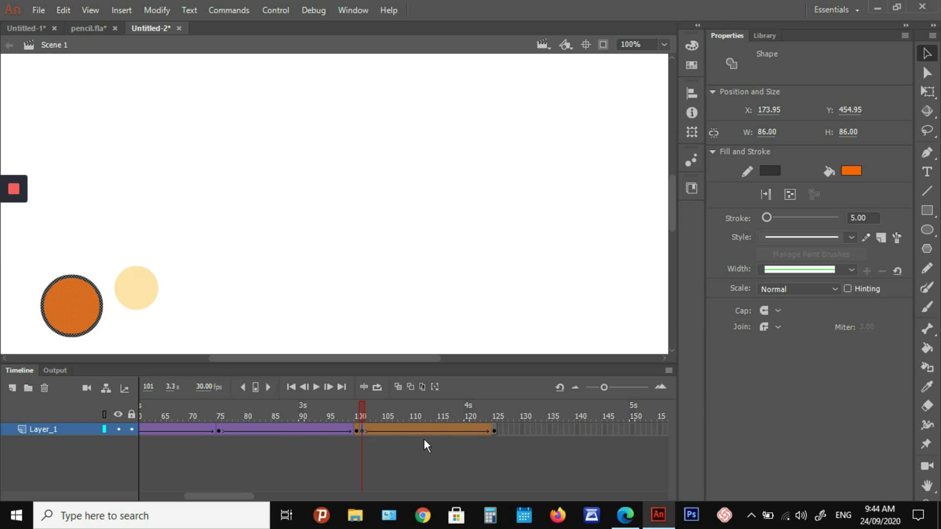
{"action": "key", "text": "ctrl+Return"}
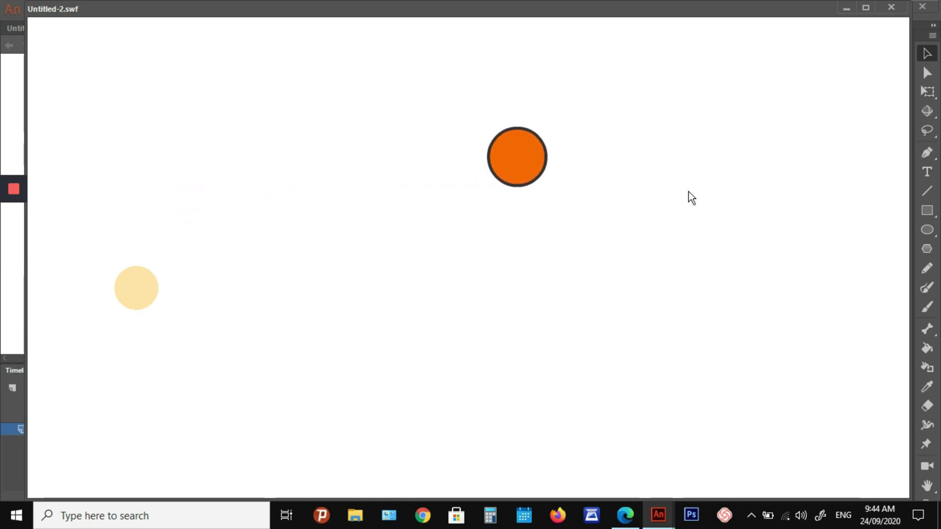
{"action": "left_click", "coordinate": [899, 13]}
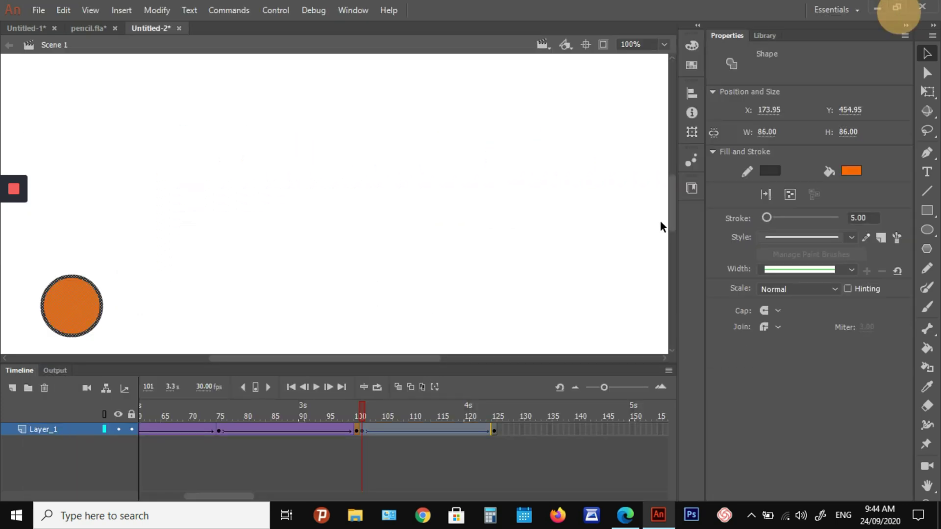